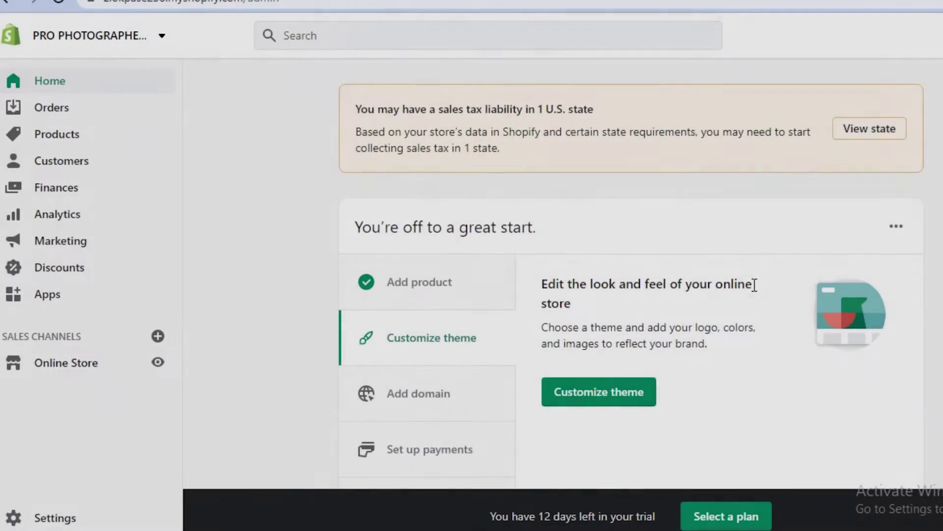
# Step: Look over the setup guide and the international sales suggestions on the store's home page
pyautogui.scroll(-6, 753, 282)
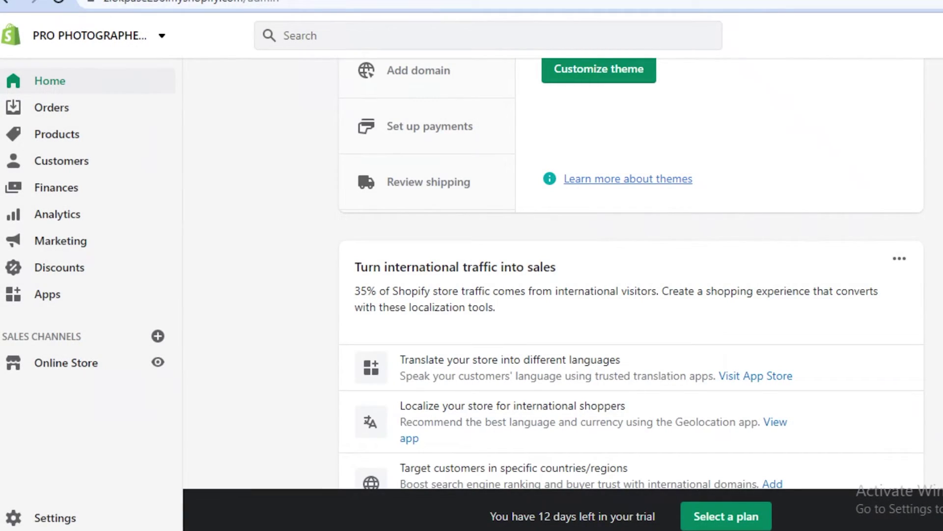
pyautogui.scroll(5, 631, 270)
pyautogui.scroll(2, 632, 270)
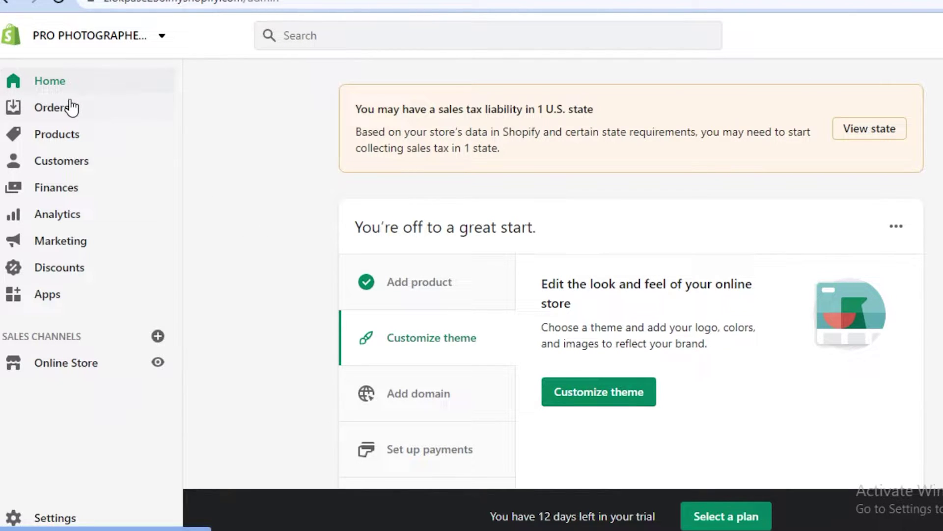
pyautogui.scroll(-6, 338, 97)
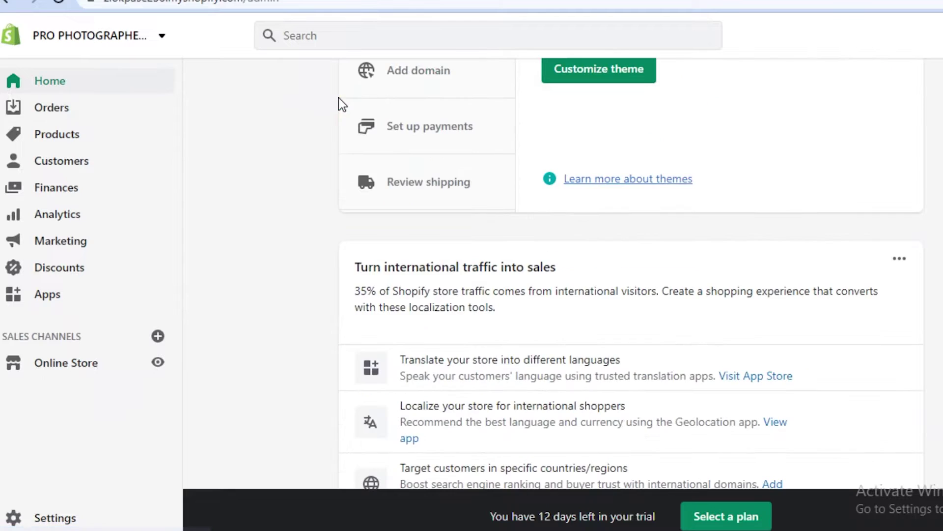
# Step: Open the online store's themes page and review the current theme, the store speed section and the theme library
pyautogui.click(40, 370)
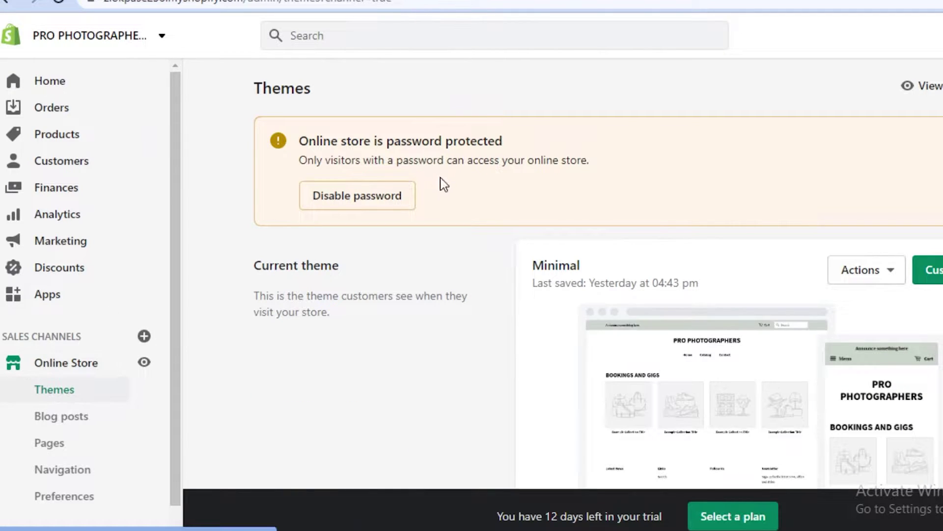
pyautogui.scroll(-3, 439, 189)
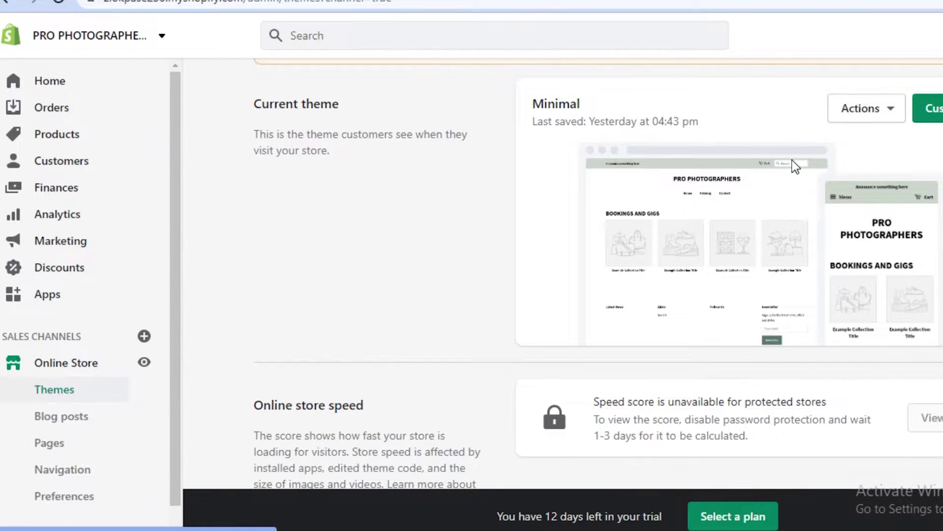
pyautogui.scroll(3, 786, 172)
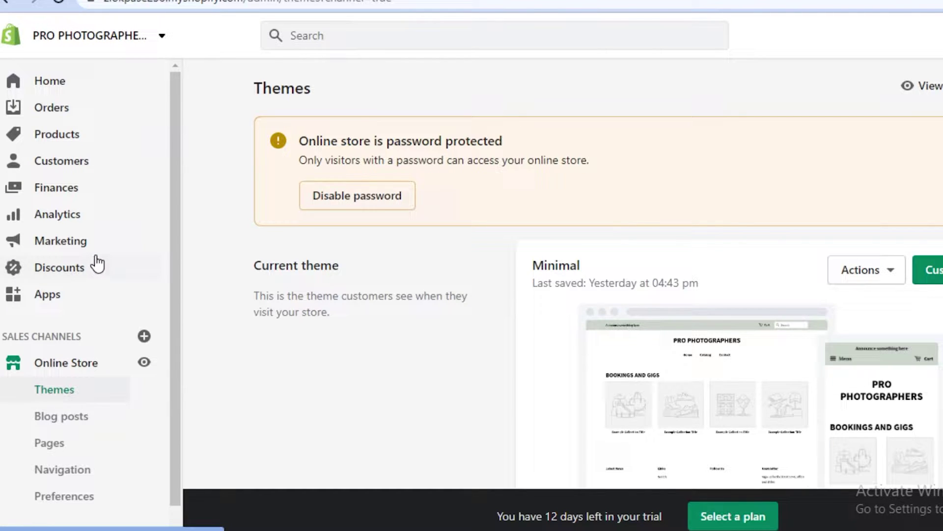
pyautogui.scroll(-1, 95, 267)
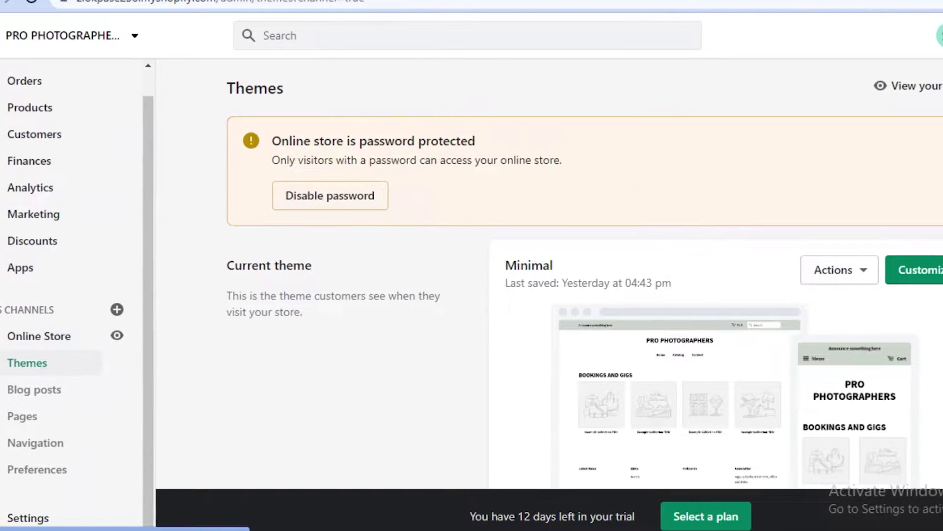
pyautogui.scroll(-10, 492, 275)
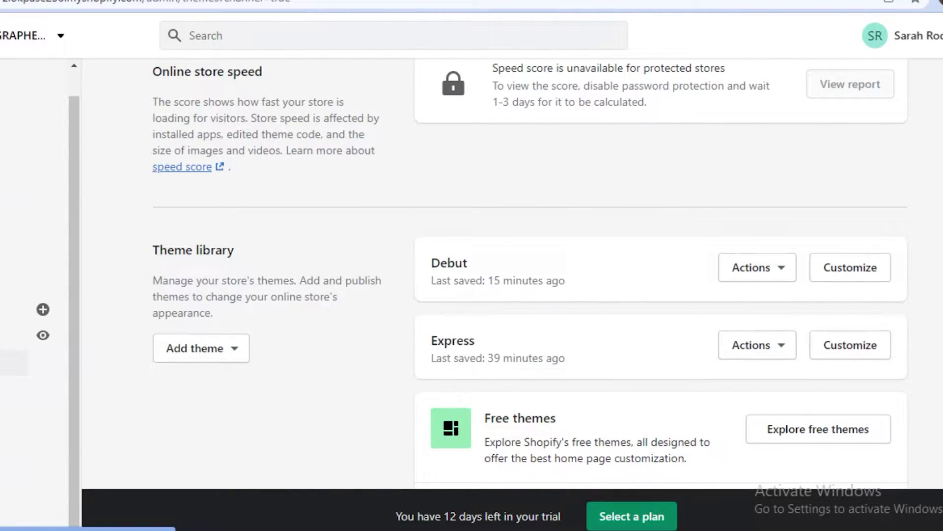
pyautogui.scroll(-3, 491, 275)
pyautogui.scroll(-1, 940, 371)
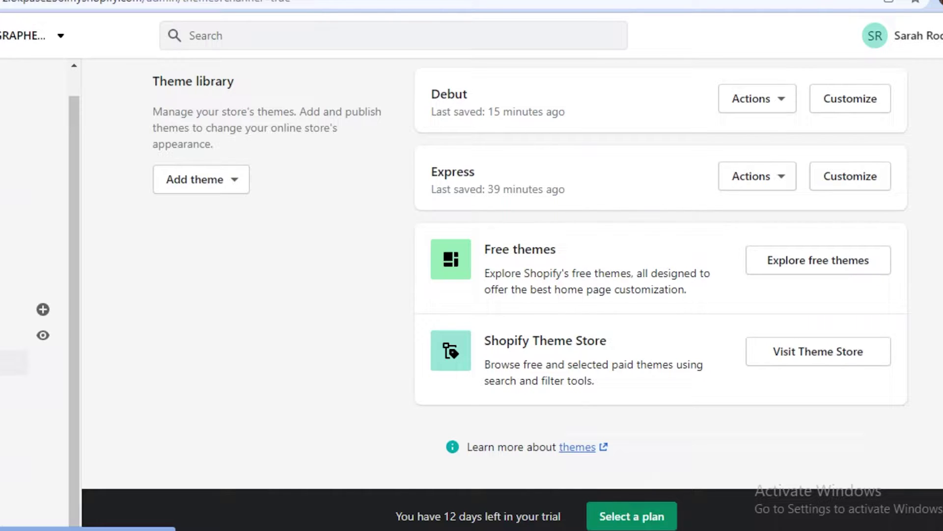
pyautogui.scroll(12, 491, 246)
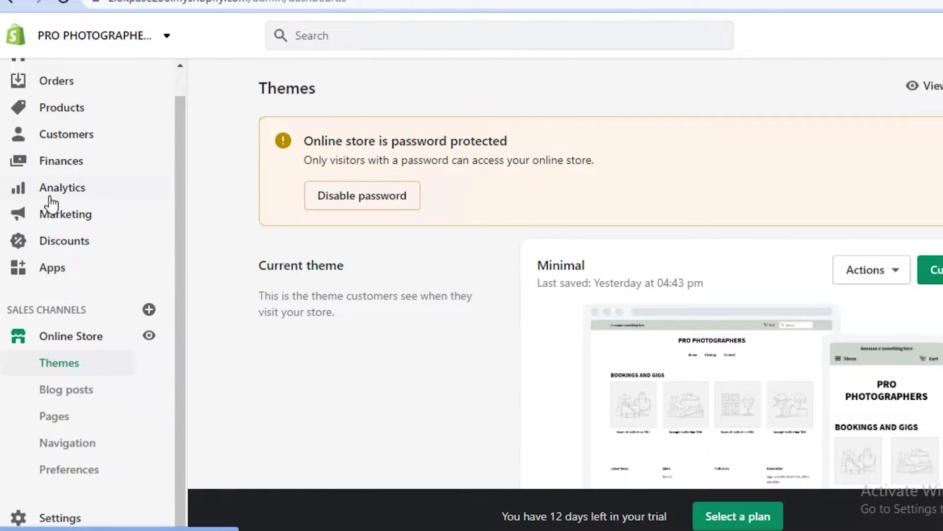
# Step: Open the analytics overview dashboard and look through its sales, sessions and conversion reports
pyautogui.click(51, 196)
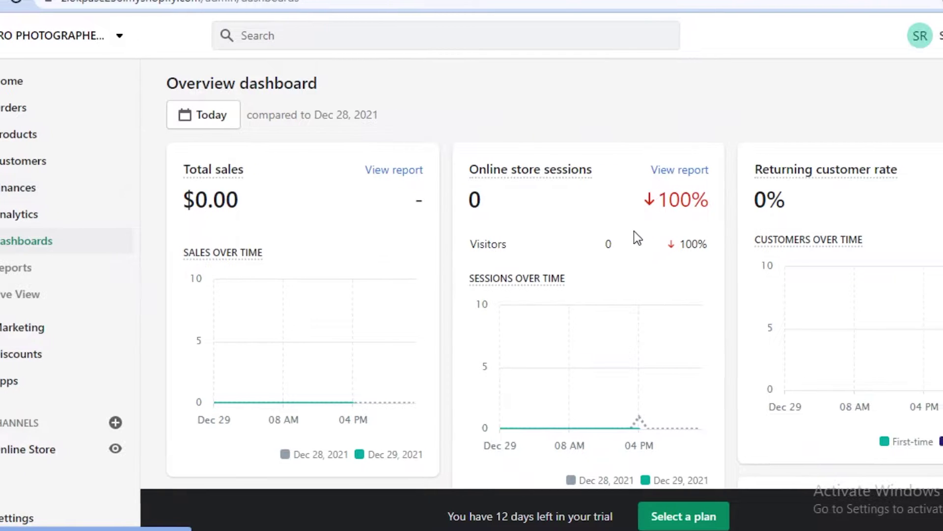
pyautogui.scroll(-2, 664, 241)
pyautogui.scroll(-2, 575, 244)
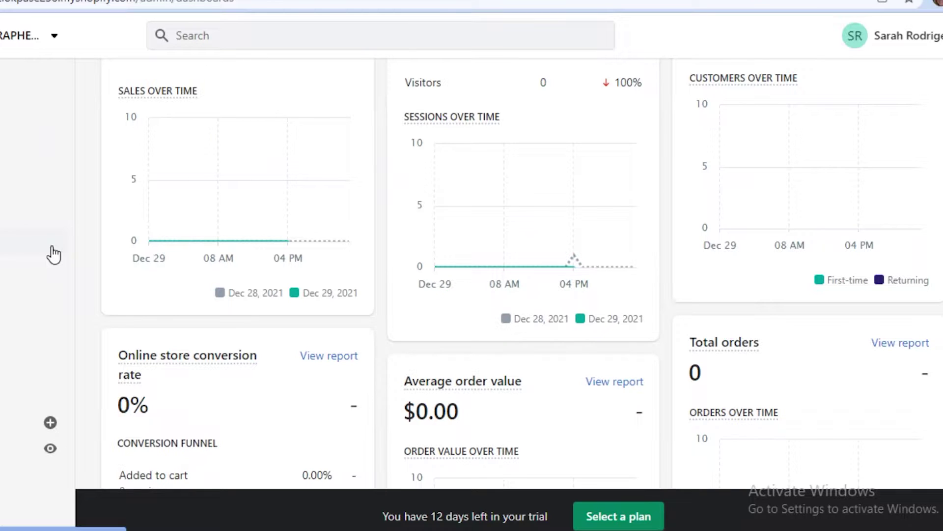
pyautogui.scroll(-2, 19, 354)
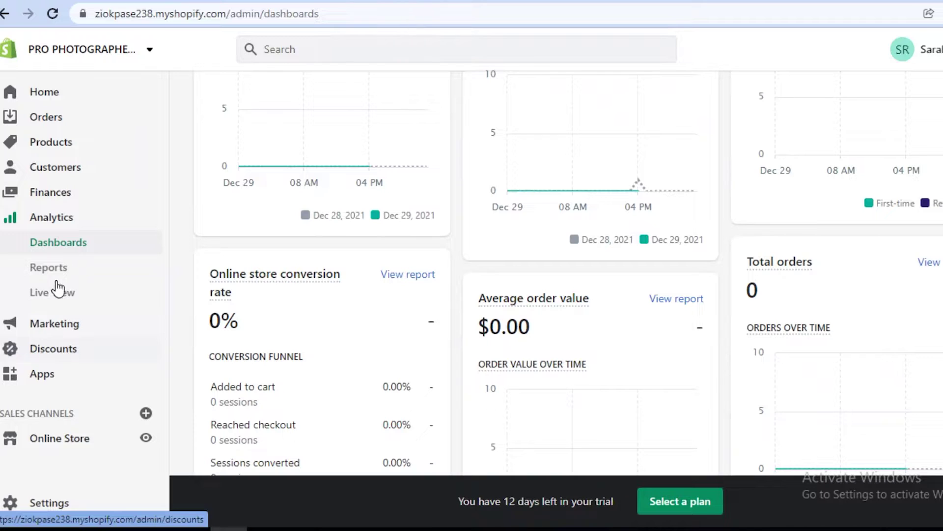
# Step: Dismiss the plan offer banner on the home page and open the Main menu from the online store's navigation settings
pyautogui.click(54, 95)
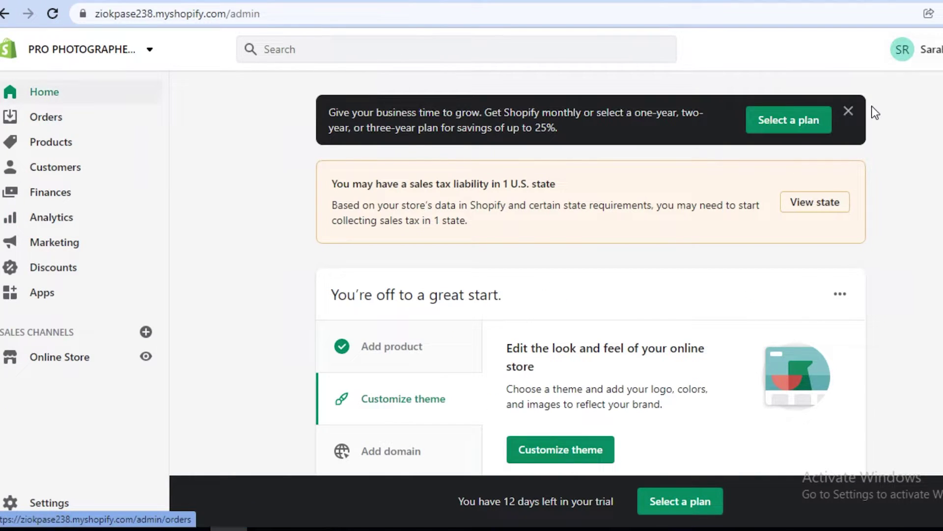
pyautogui.click(849, 111)
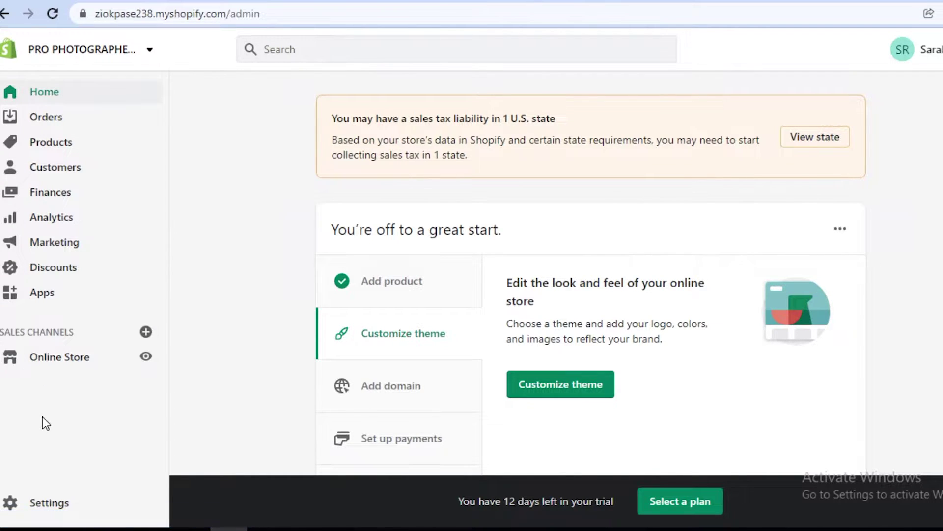
pyautogui.click(46, 364)
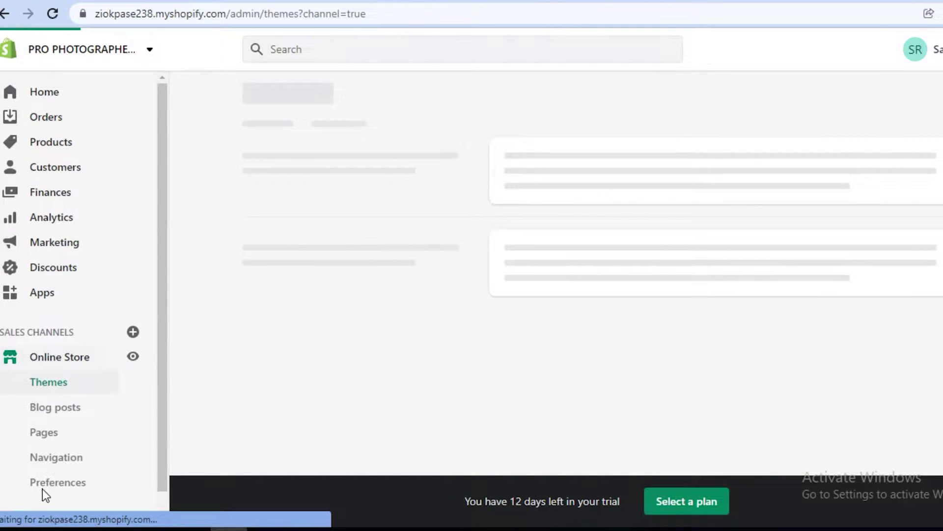
pyautogui.click(56, 458)
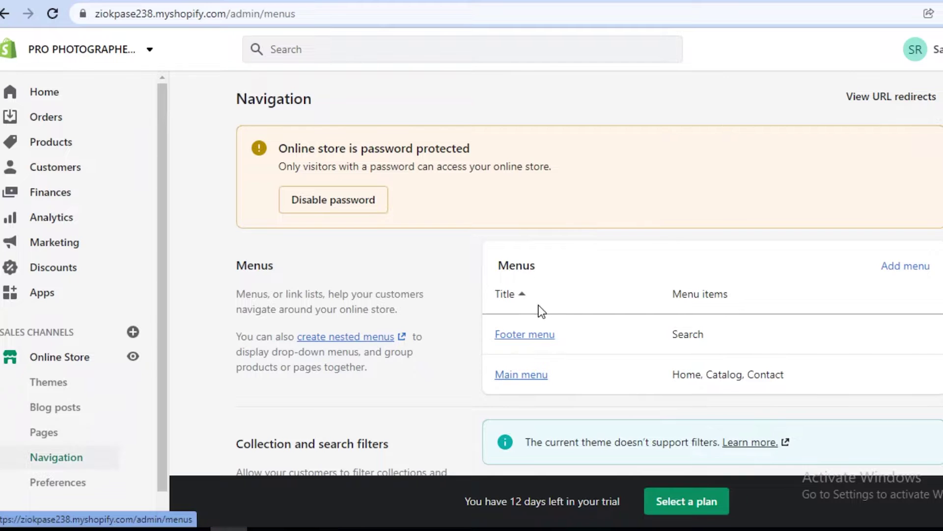
pyautogui.scroll(-2, 538, 312)
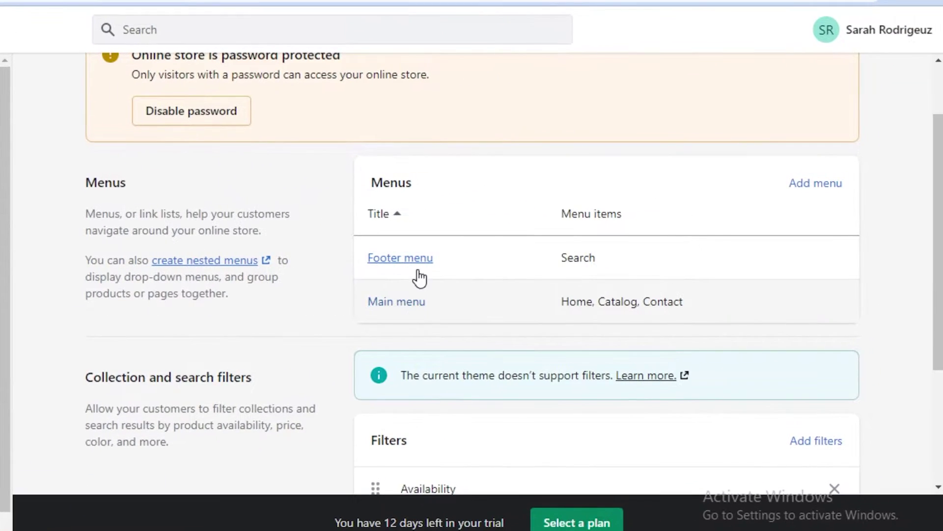
pyautogui.click(404, 306)
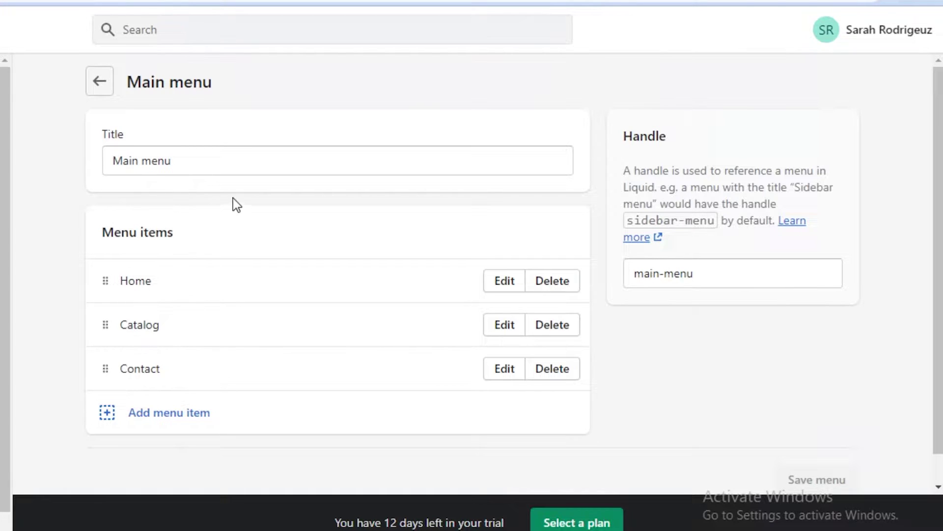
# Step: Remove the Contact and Catalog items from the main menu
pyautogui.click(546, 368)
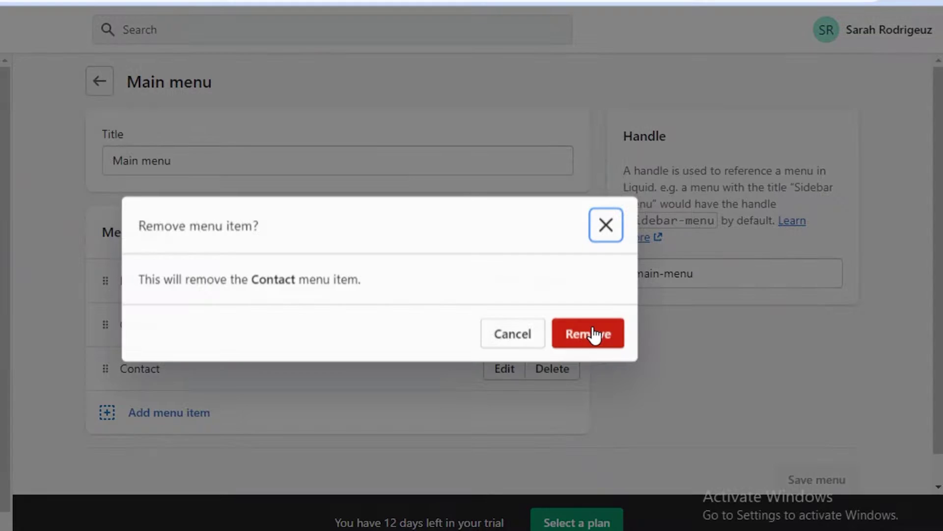
pyautogui.click(594, 334)
pyautogui.click(568, 328)
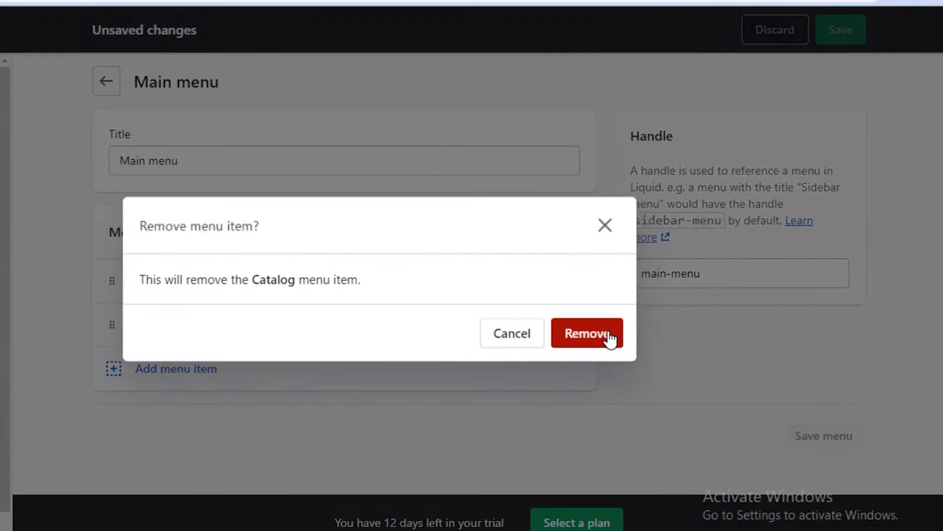
pyautogui.click(608, 337)
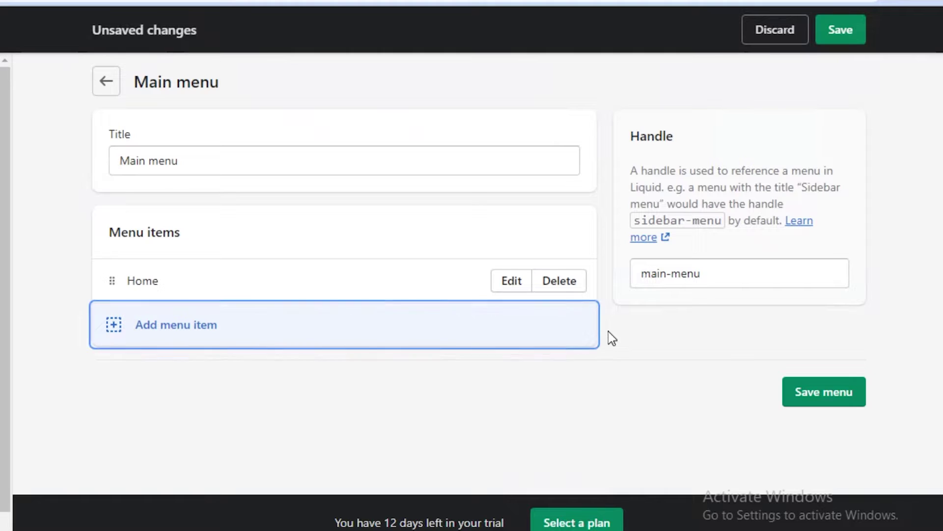
# Step: Add a main menu item named DONATE TO US that links to All products
pyautogui.click(124, 325)
pyautogui.click(703, 162)
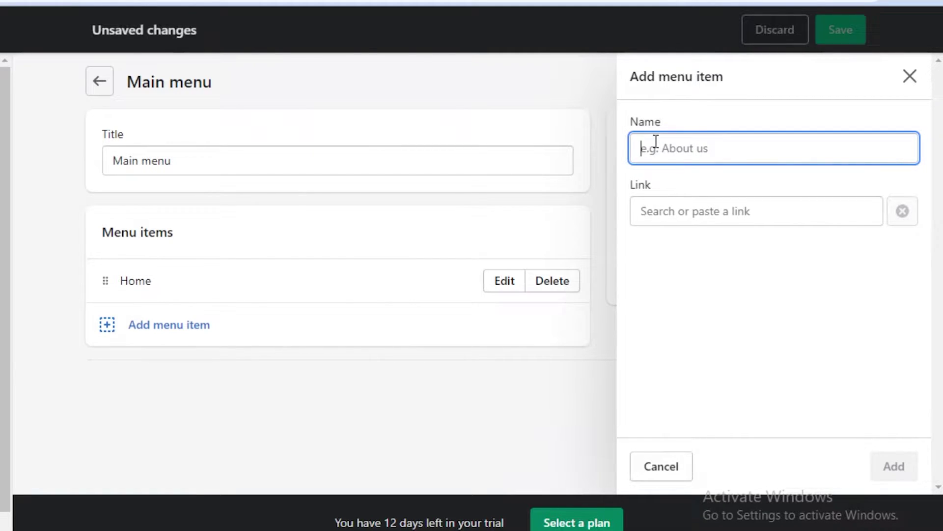
pyautogui.write('DONATE TO US')
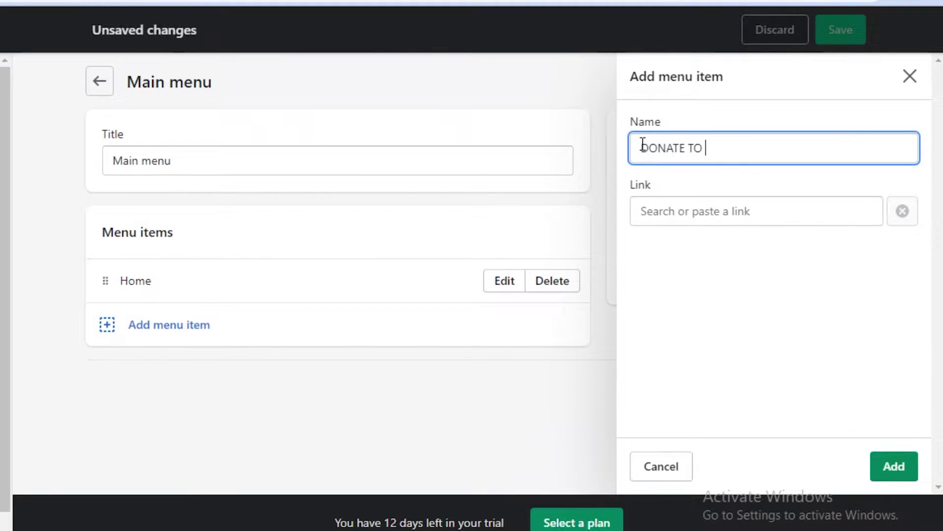
pyautogui.click(887, 466)
pyautogui.click(730, 219)
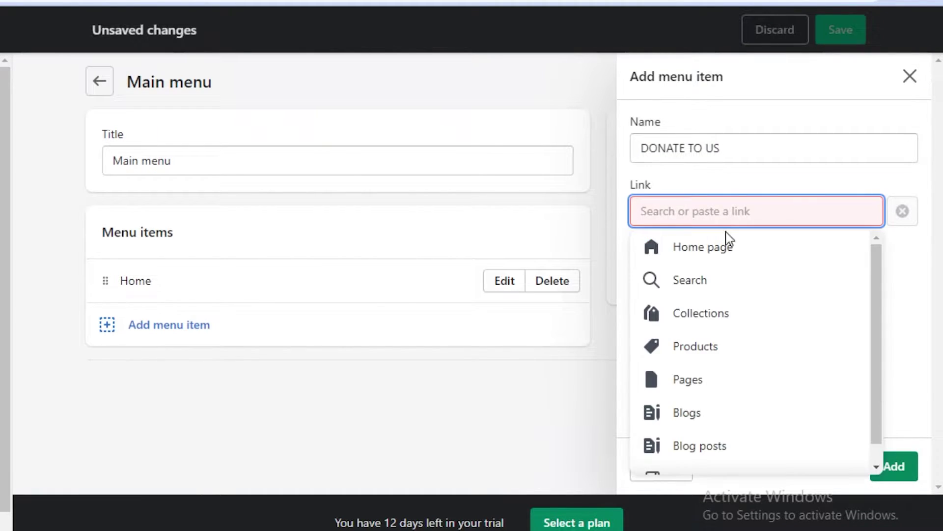
pyautogui.click(705, 346)
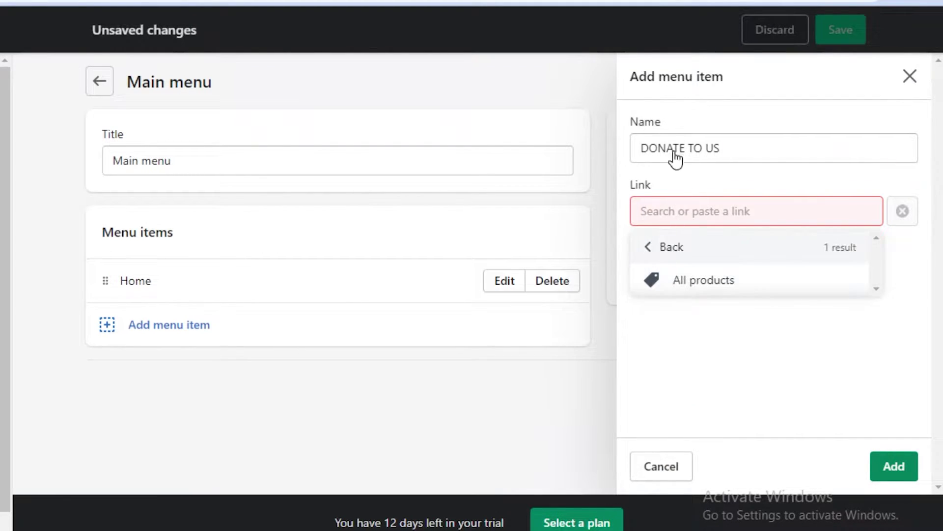
pyautogui.click(704, 155)
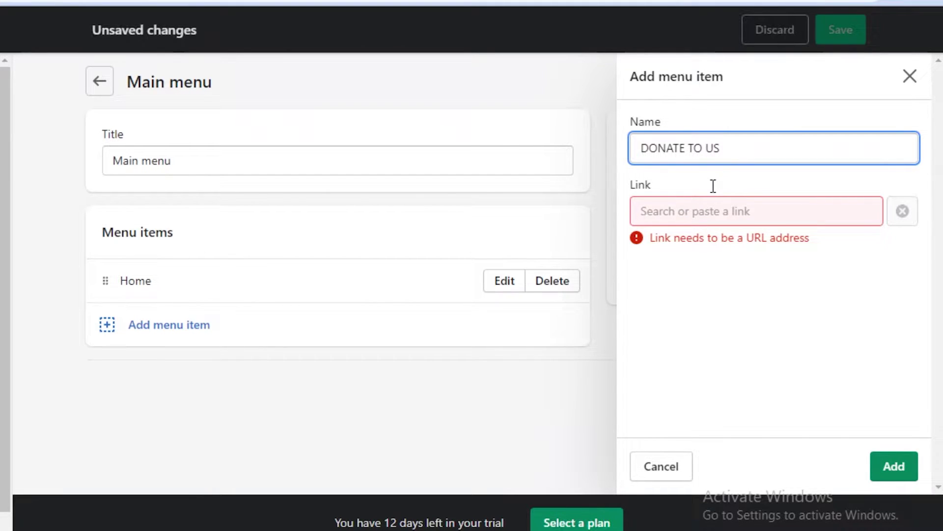
pyautogui.click(712, 214)
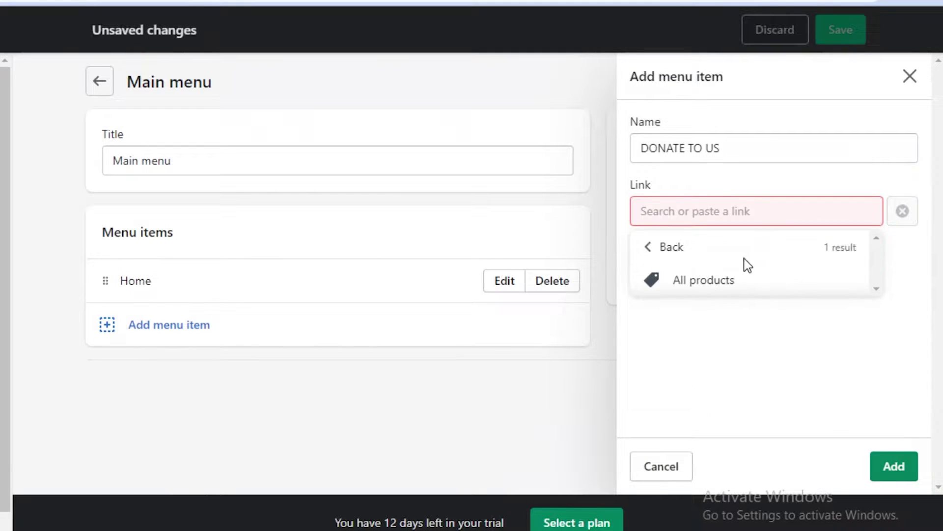
pyautogui.click(732, 288)
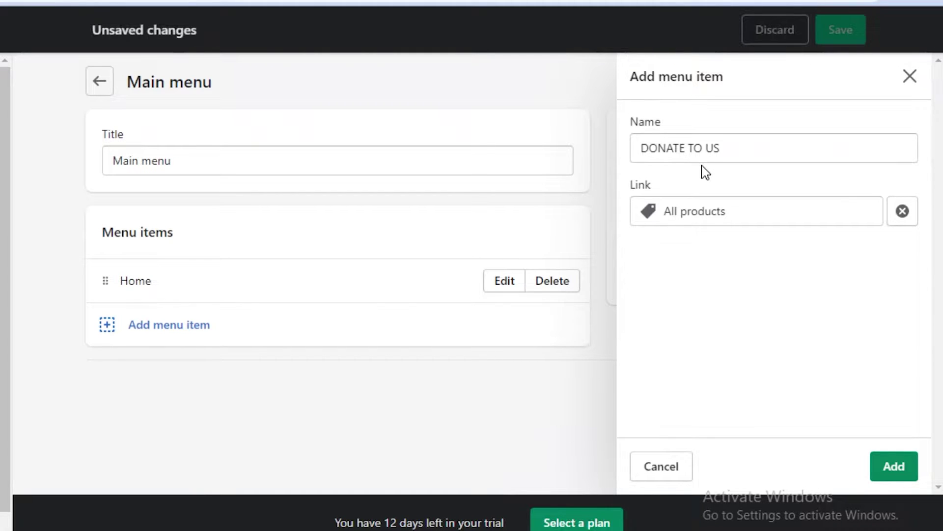
pyautogui.click(887, 469)
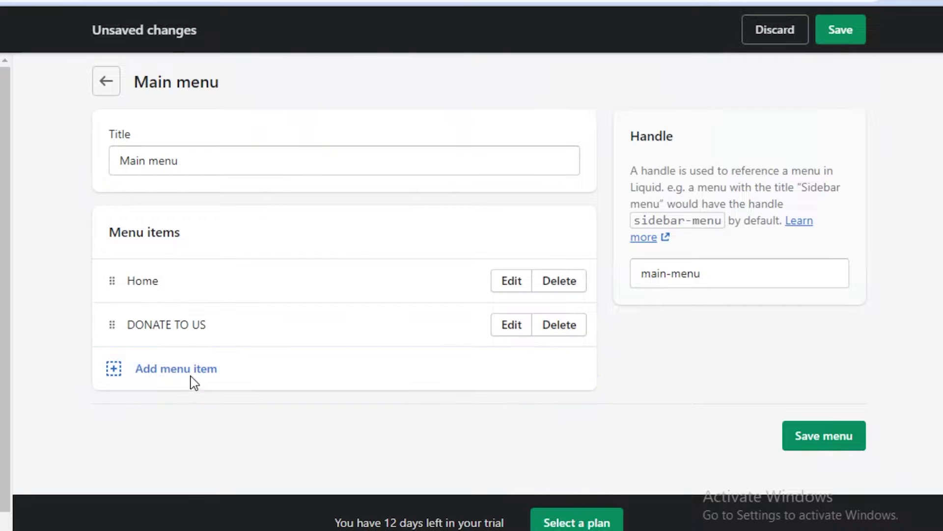
# Step: Start another main menu item and name it HOW YOU CAN HELP?
pyautogui.click(190, 377)
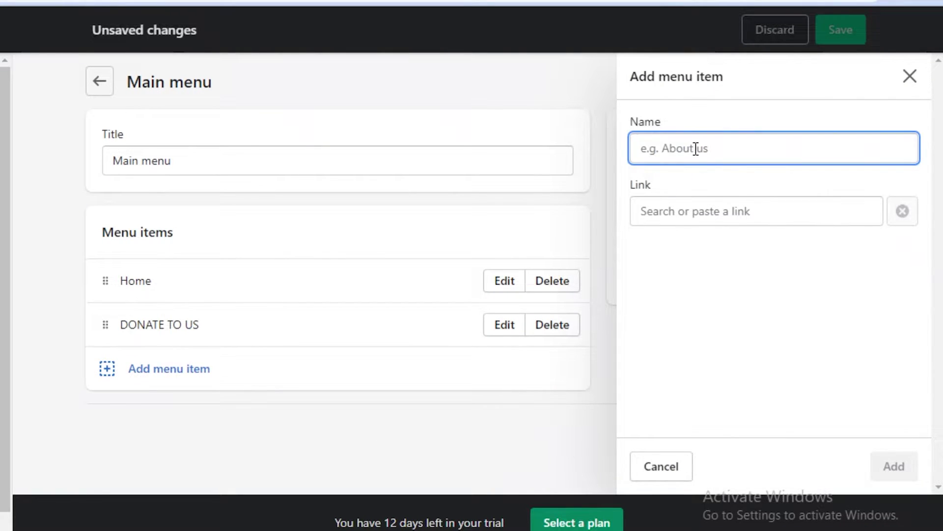
pyautogui.write('W')
pyautogui.press('BackSpace')
pyautogui.write('HOW YOU CAN HELO')
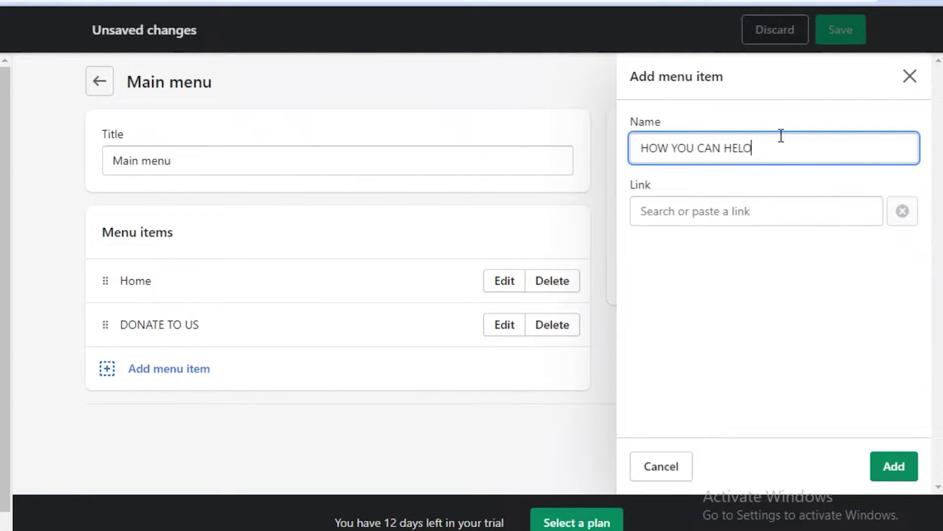
pyautogui.press('BackSpace')
pyautogui.write('p')
pyautogui.press('BackSpace')
# Step: Look through the Blogs, Pages and Blog posts link choices for the HOW YOU CAN HELP? menu item
pyautogui.click(677, 198)
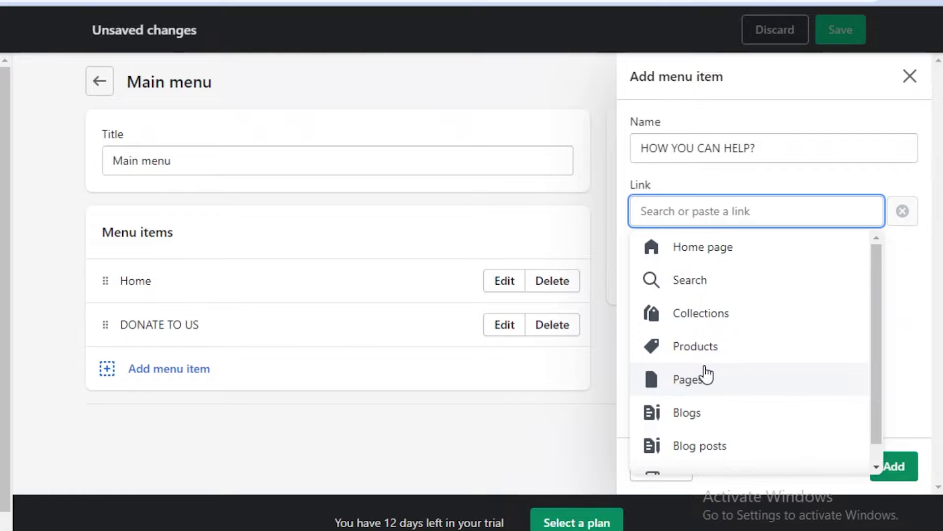
pyautogui.scroll(-1, 706, 376)
pyautogui.press('Escape')
pyautogui.hotkey('shift', 'Tab')
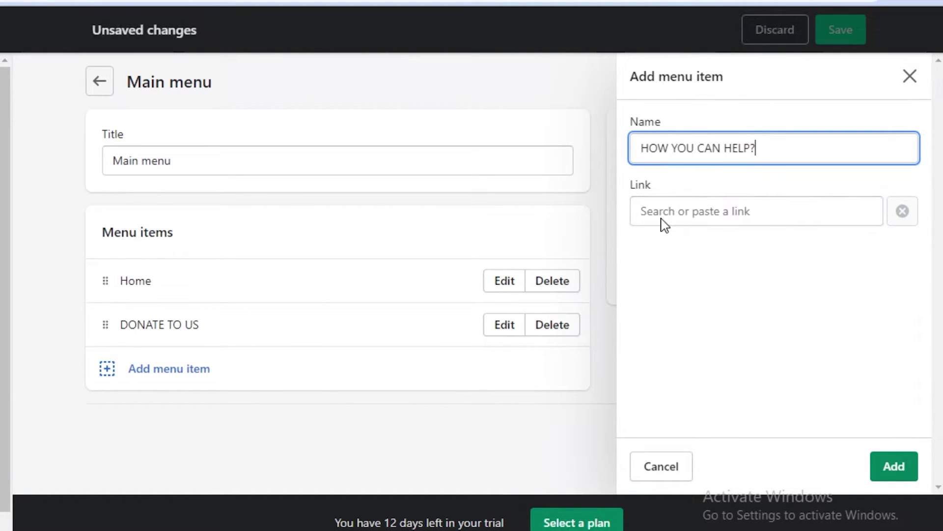
pyautogui.click(663, 216)
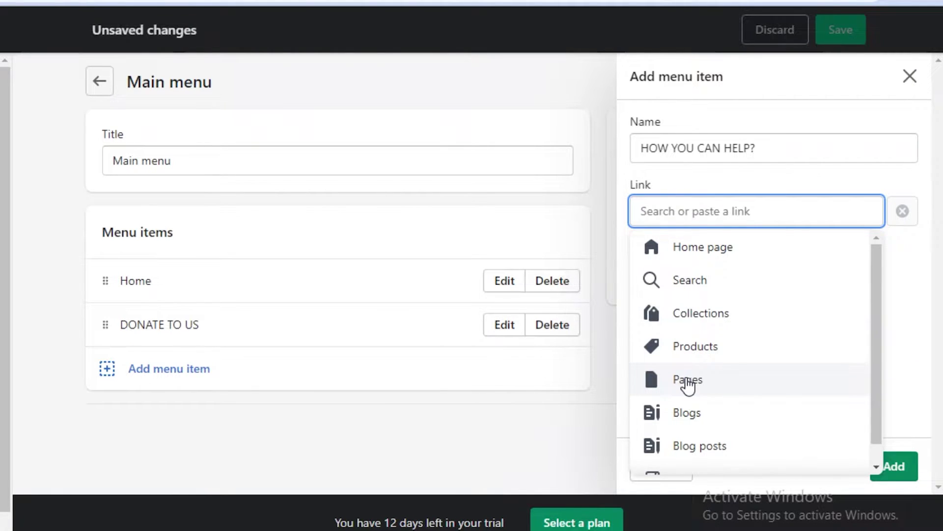
pyautogui.click(706, 415)
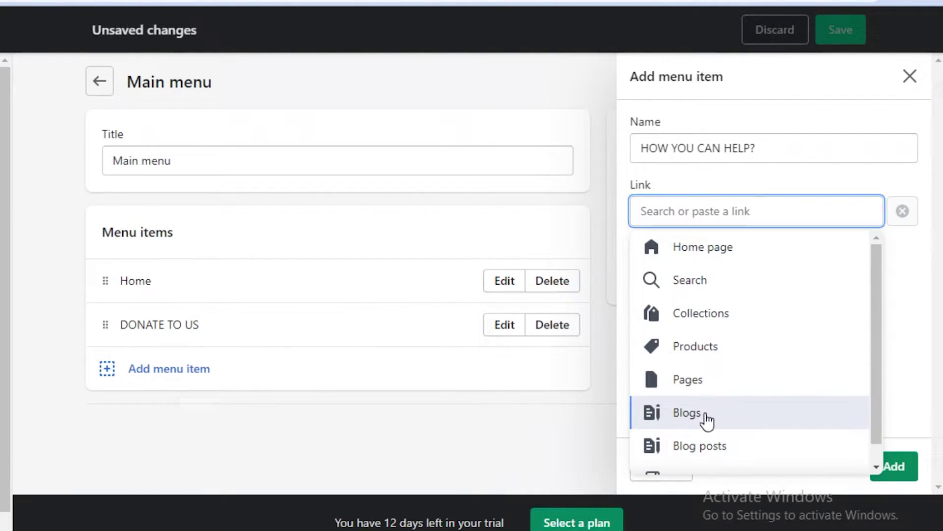
pyautogui.click(718, 212)
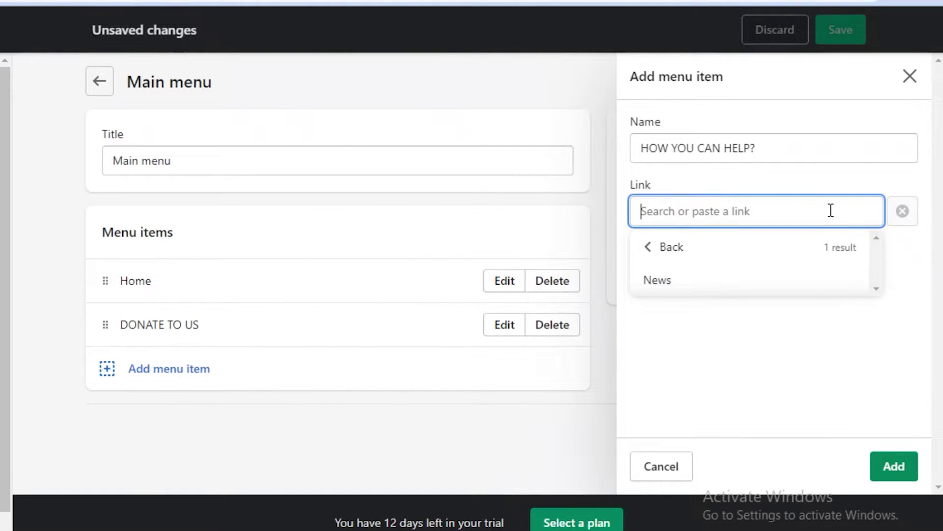
pyautogui.click(903, 212)
pyautogui.click(821, 212)
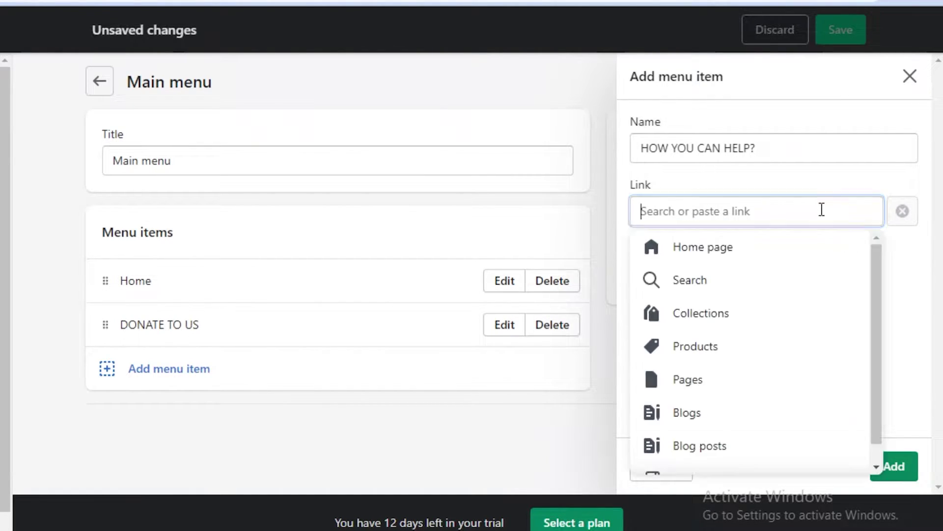
pyautogui.click(697, 382)
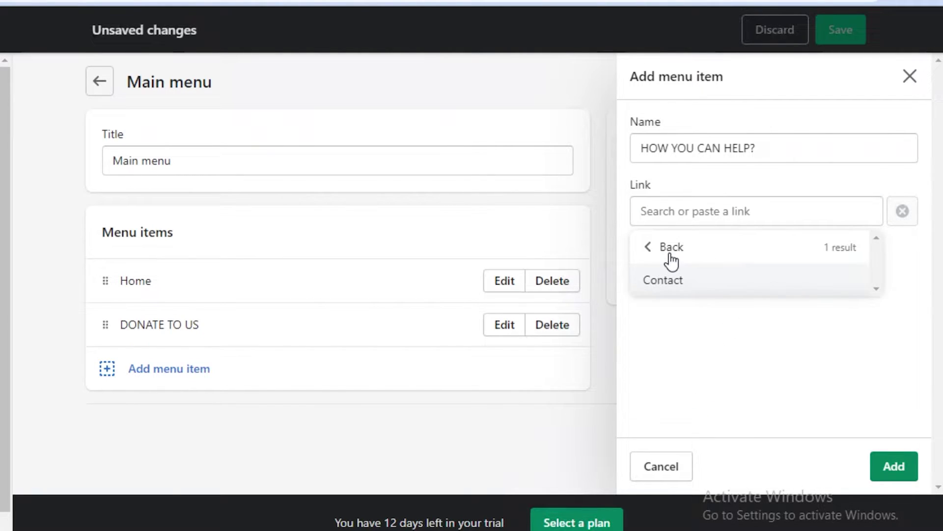
pyautogui.click(671, 261)
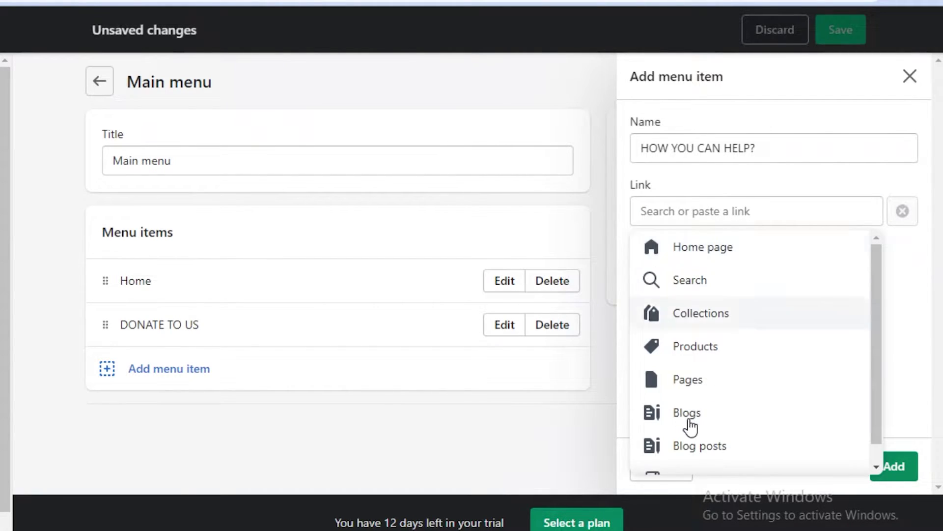
pyautogui.scroll(-1, 691, 426)
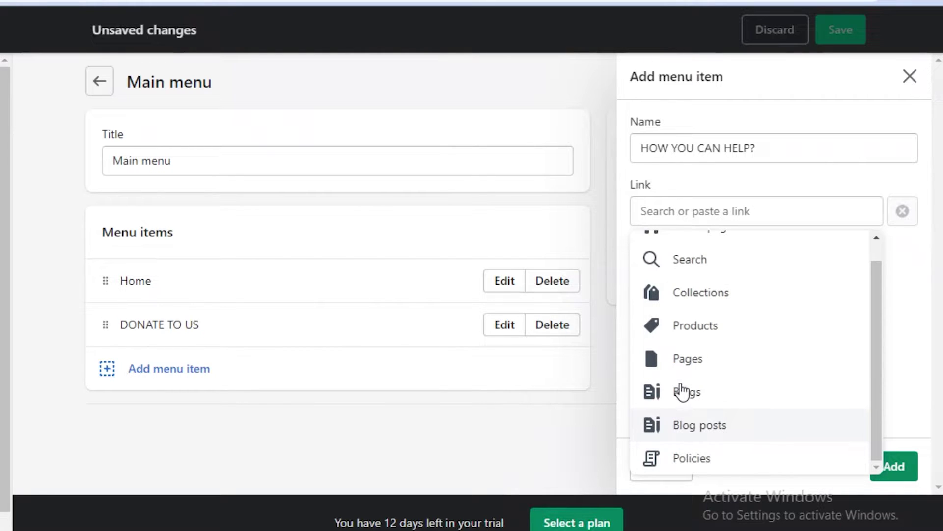
pyautogui.scroll(1, 680, 386)
pyautogui.scroll(-1, 688, 415)
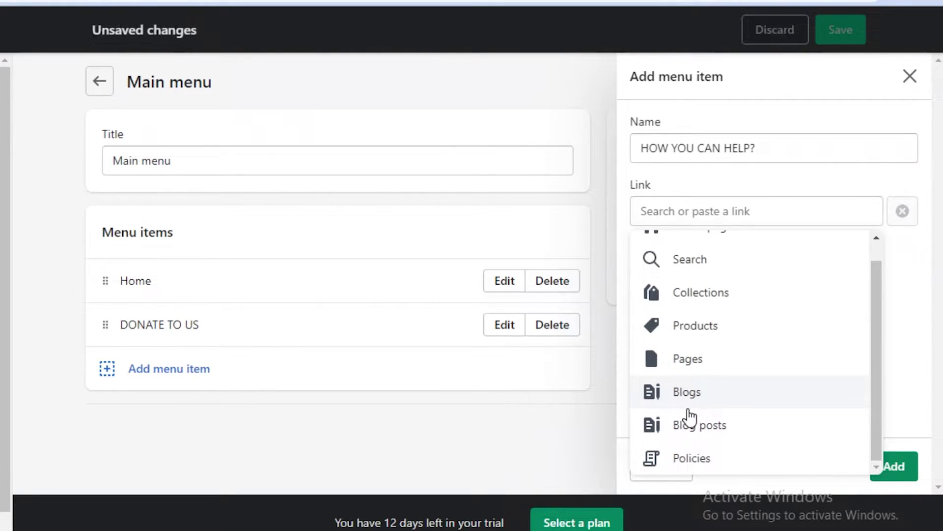
pyautogui.click(693, 425)
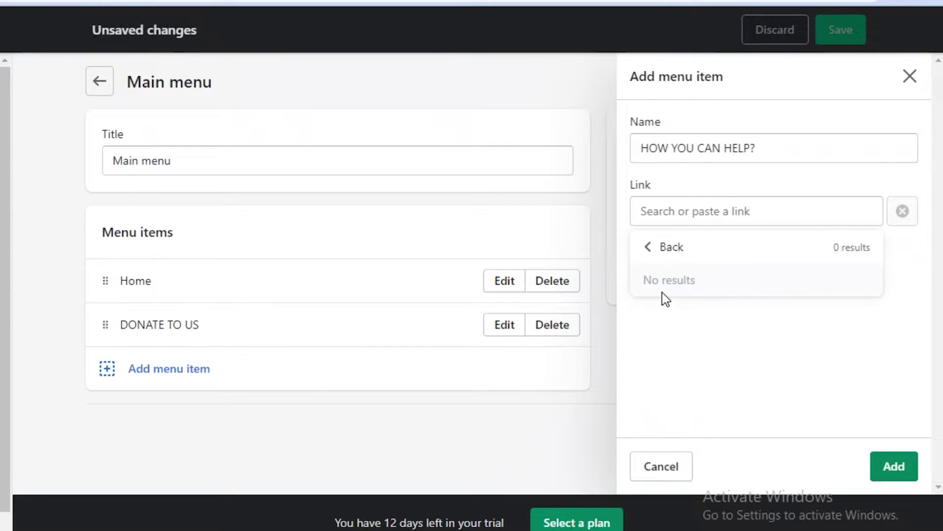
pyautogui.click(670, 253)
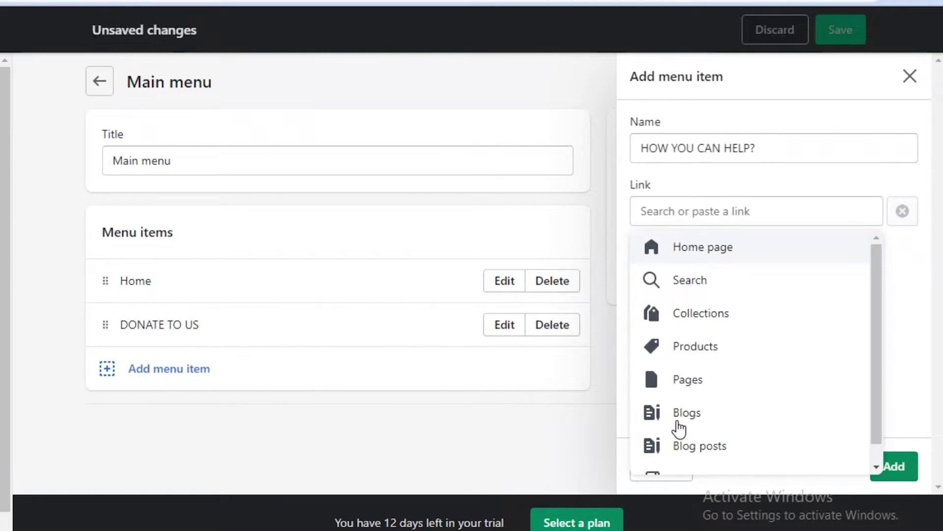
# Step: Link the HOW YOU CAN HELP? item to the Contact page and add it to the main menu
pyautogui.click(687, 379)
pyautogui.click(683, 283)
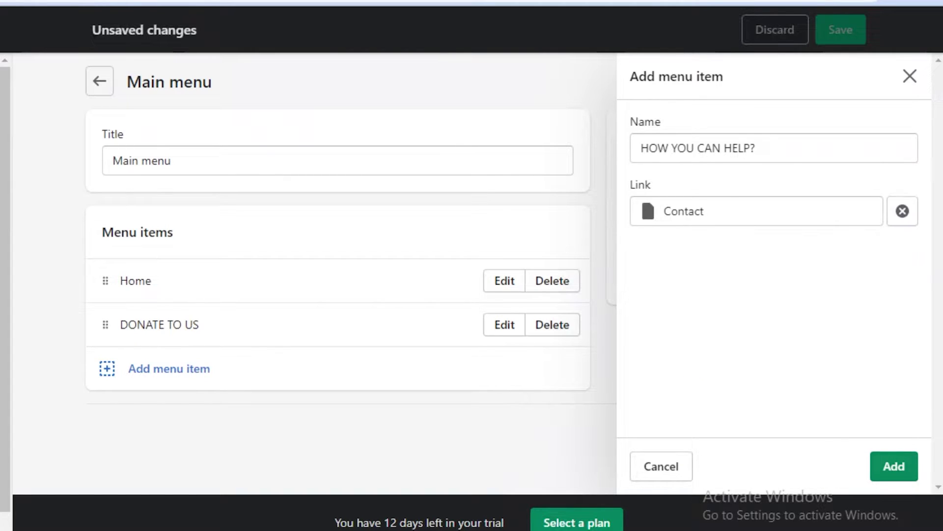
pyautogui.click(894, 466)
# Step: Add a main menu item named CONTANCT US! that links to the Contact page
pyautogui.scroll(-1, 340, 414)
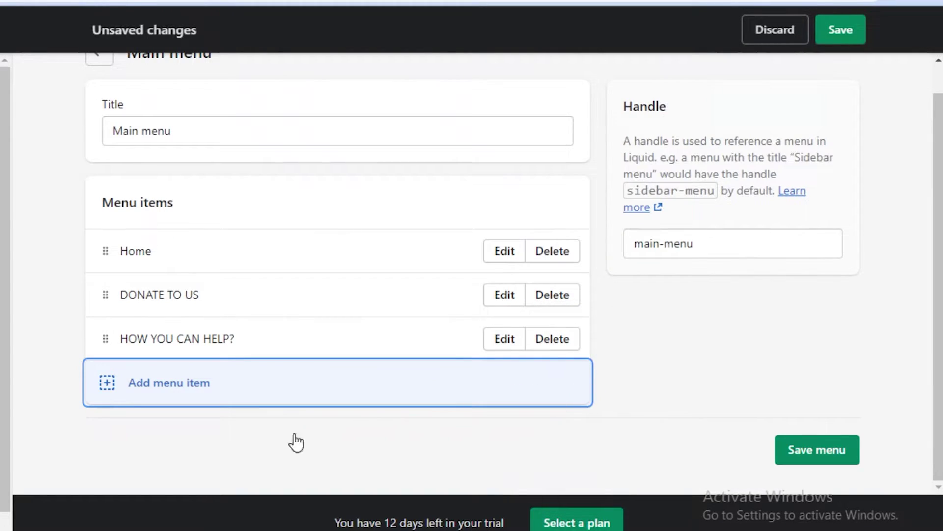
pyautogui.click(128, 400)
pyautogui.click(762, 143)
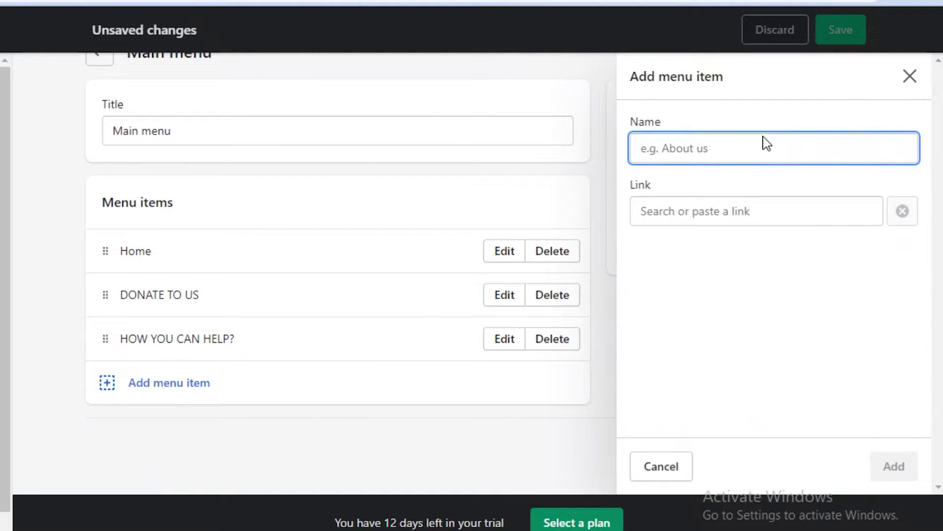
pyautogui.write('CONTANCT US@')
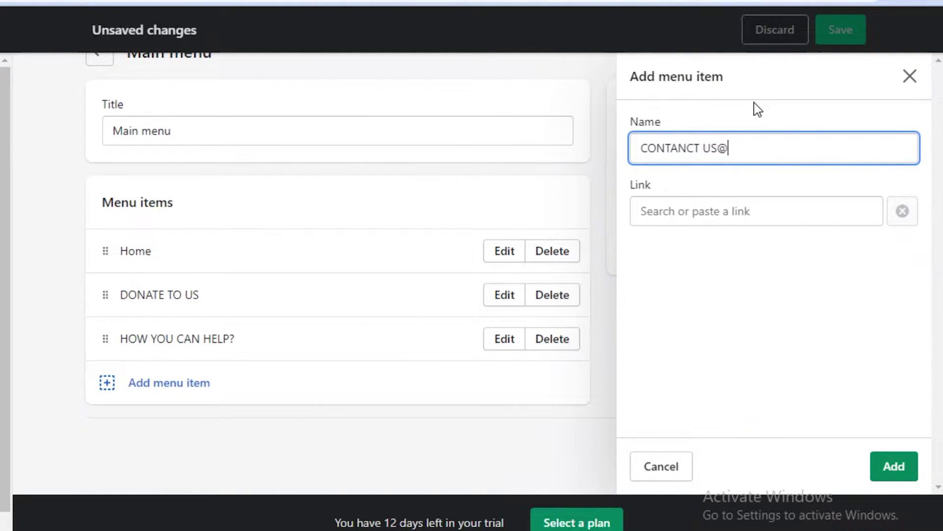
pyautogui.press('BackSpace')
pyautogui.click(752, 213)
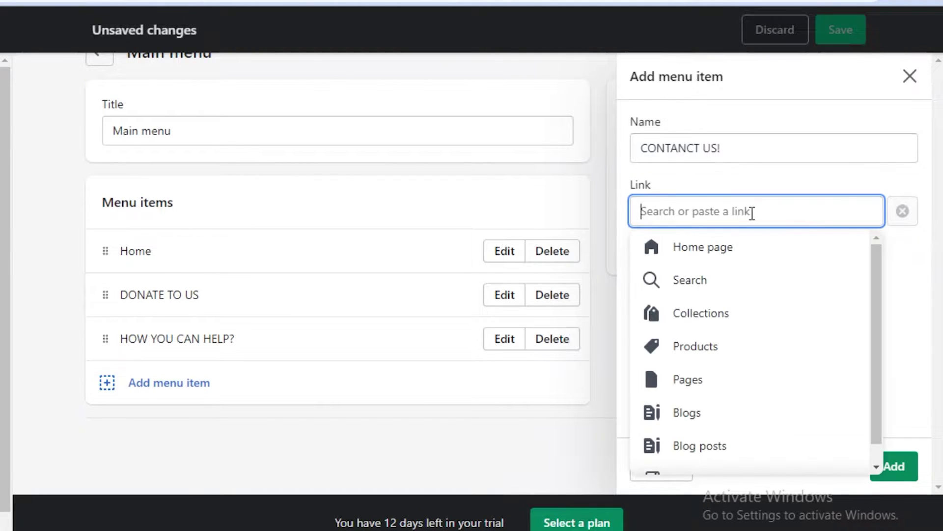
pyautogui.click(698, 350)
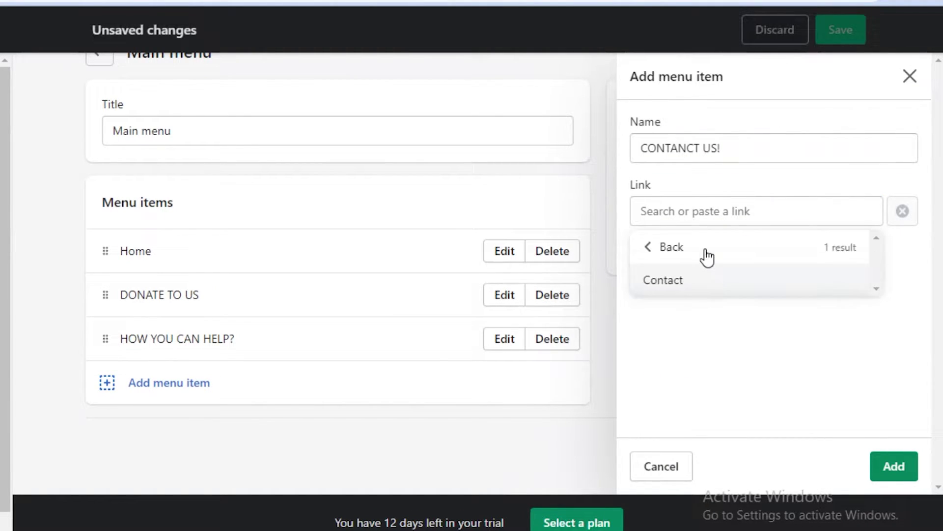
pyautogui.click(683, 282)
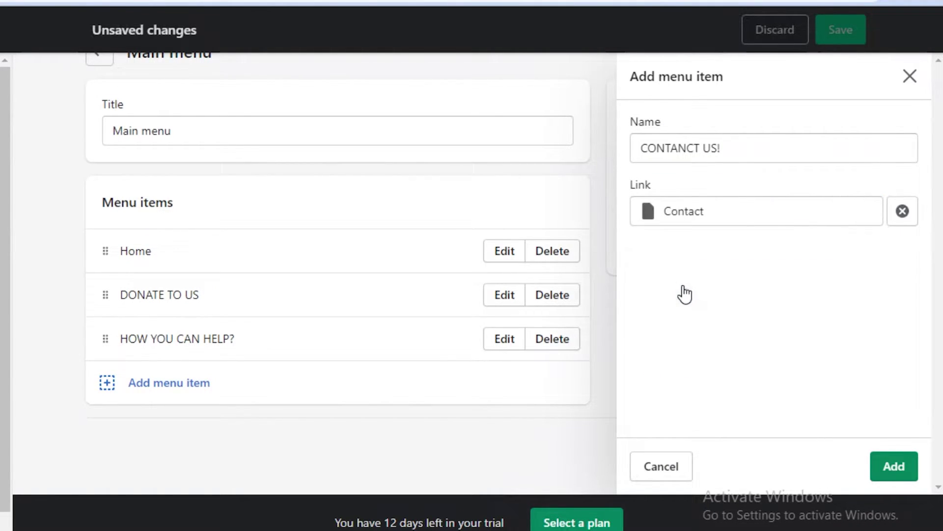
pyautogui.click(894, 467)
# Step: Save the main menu and return to the Navigation overview
pyautogui.scroll(-1, 785, 466)
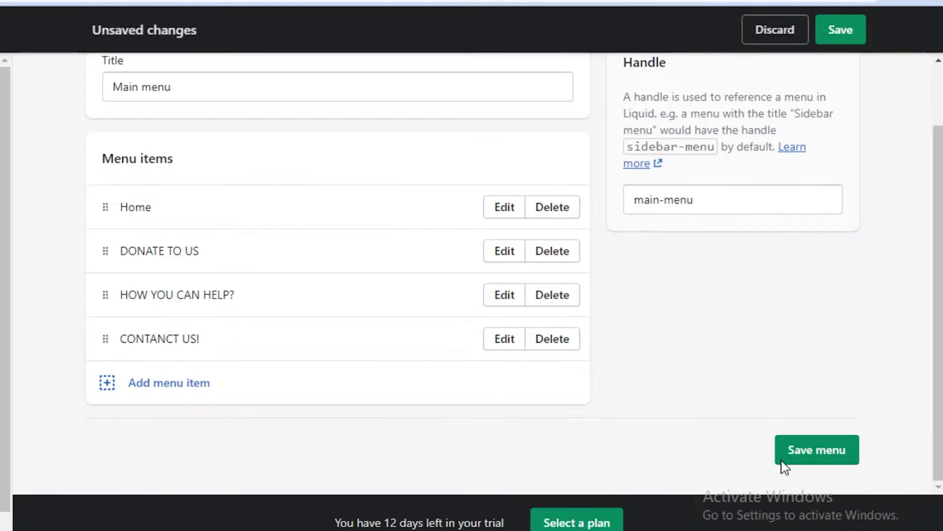
pyautogui.click(796, 449)
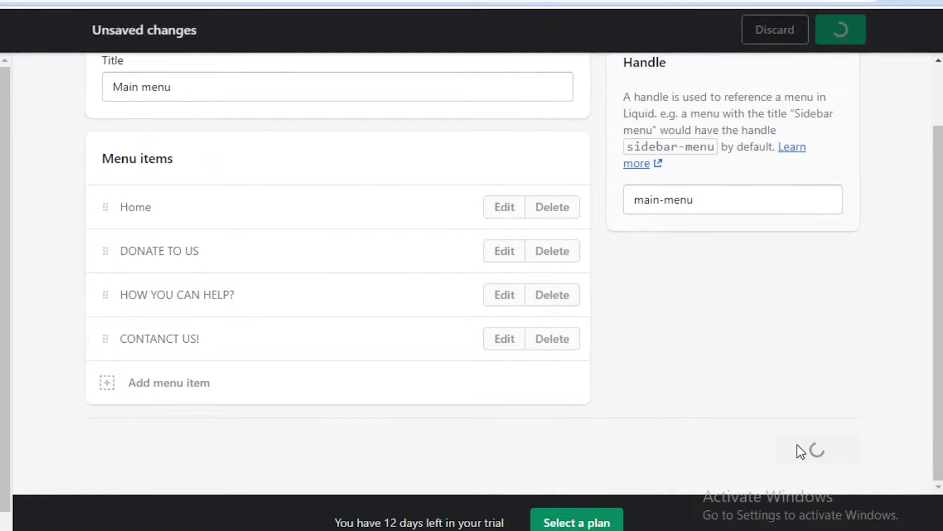
pyautogui.scroll(2, 142, 177)
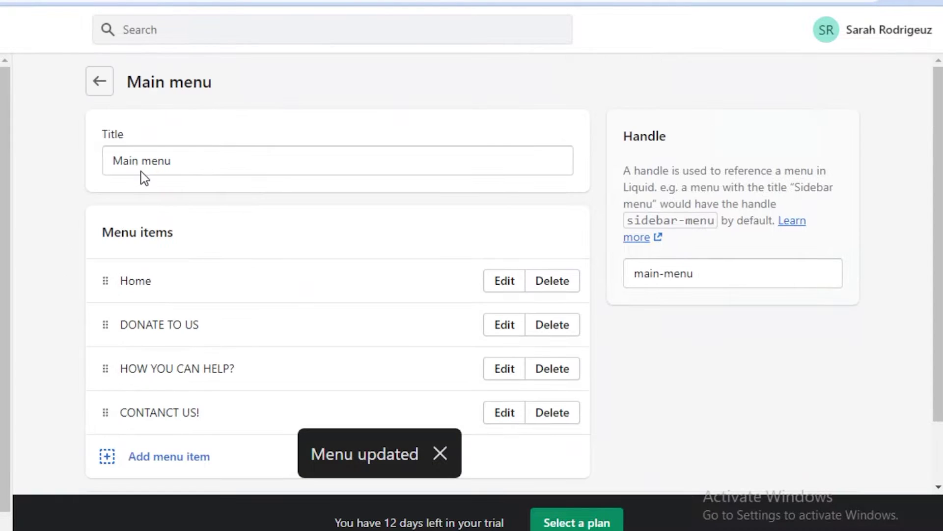
pyautogui.click(108, 84)
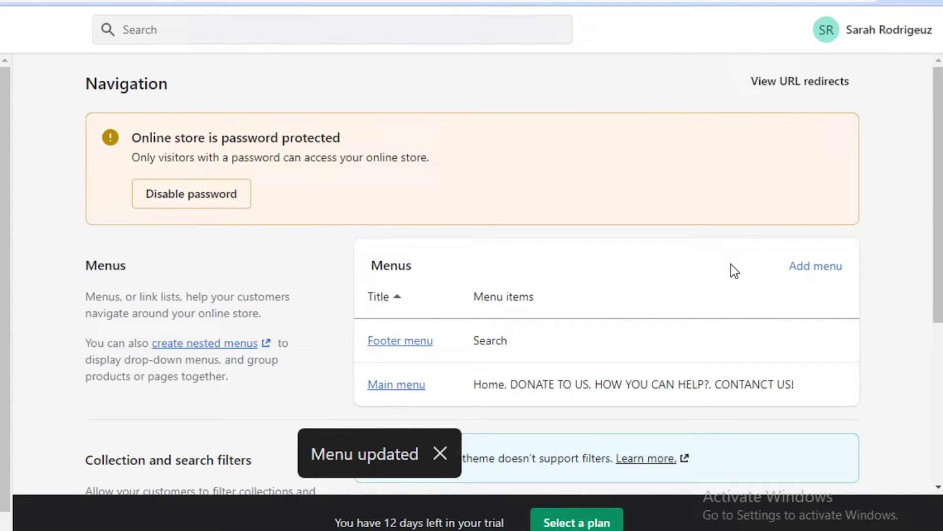
# Step: Remove the Availability and Price filters from the collection and search filters and save the change
pyautogui.scroll(-2, 638, 290)
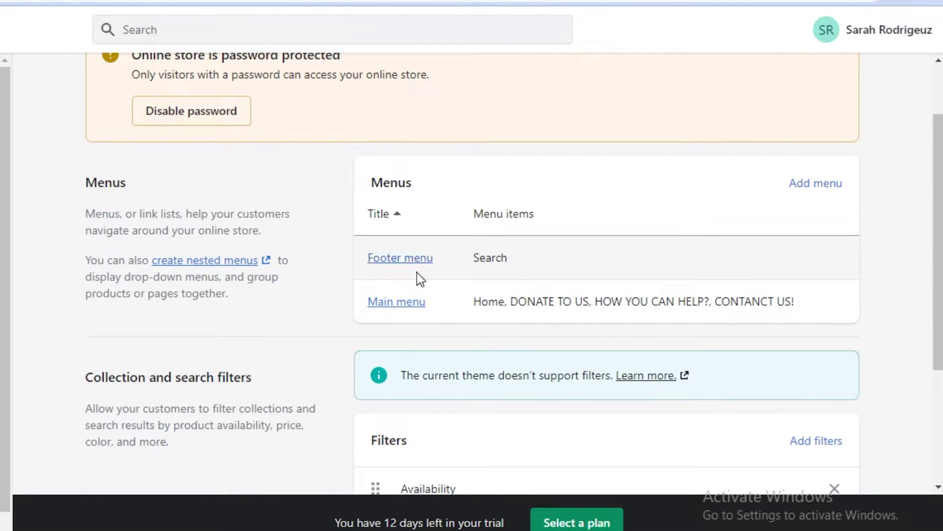
pyautogui.scroll(-2, 418, 276)
pyautogui.scroll(2, 417, 273)
pyautogui.scroll(-4, 442, 281)
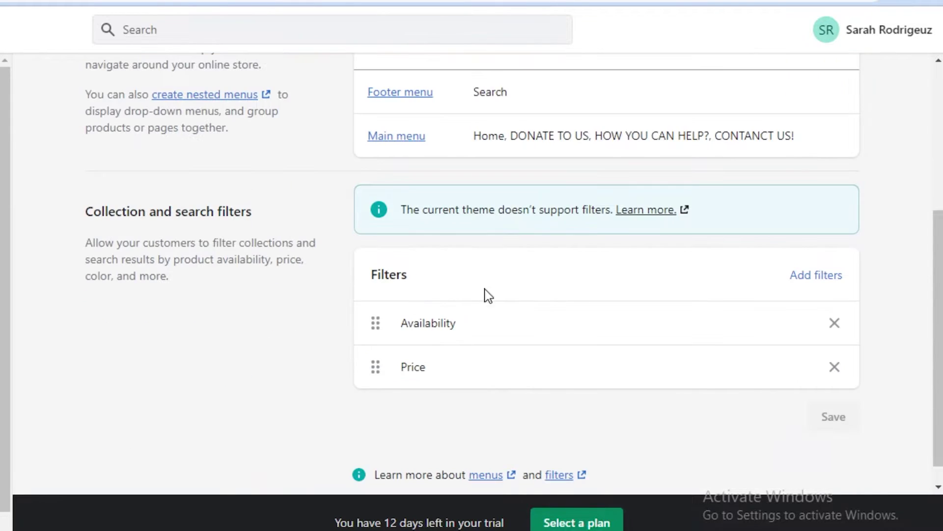
pyautogui.click(834, 325)
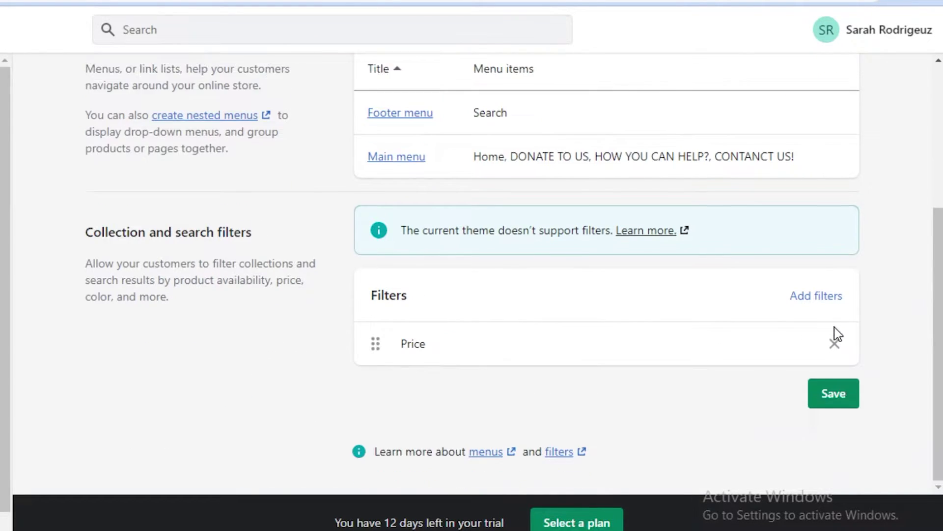
pyautogui.click(837, 345)
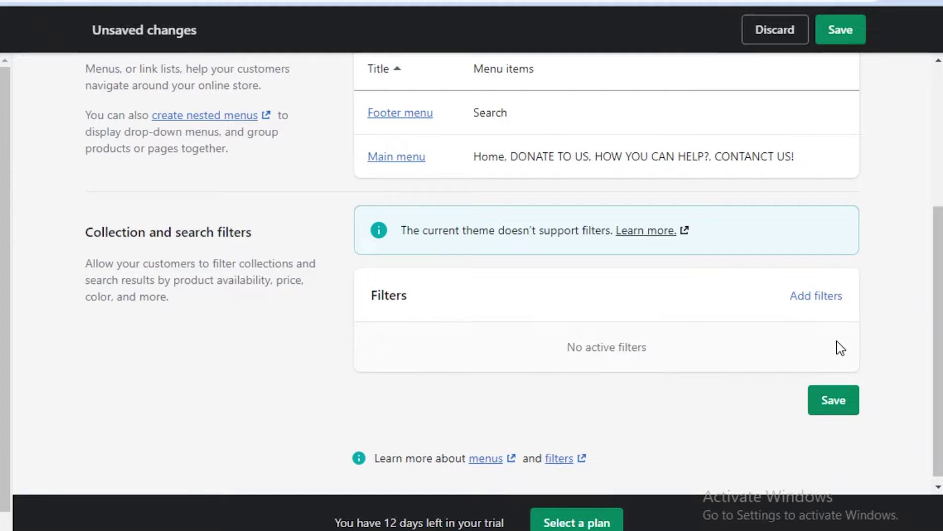
pyautogui.scroll(2, 838, 406)
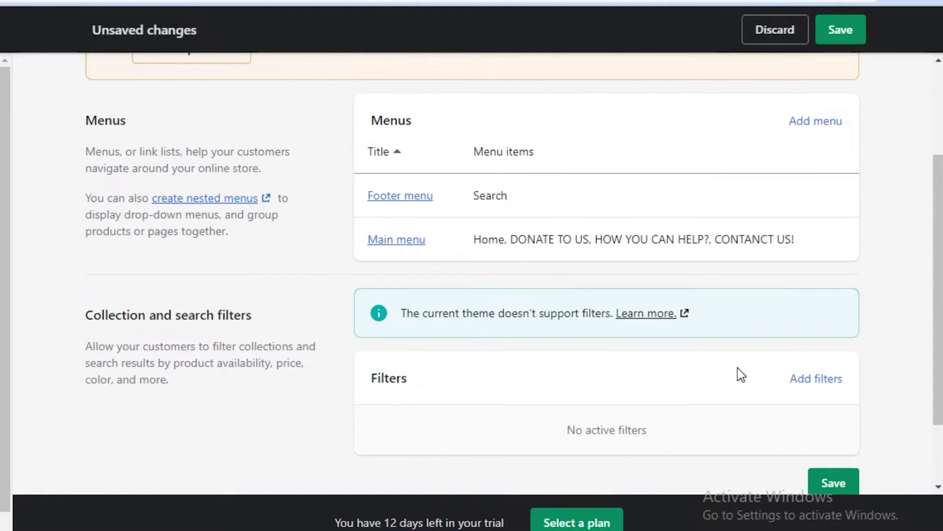
pyautogui.scroll(-2, 585, 313)
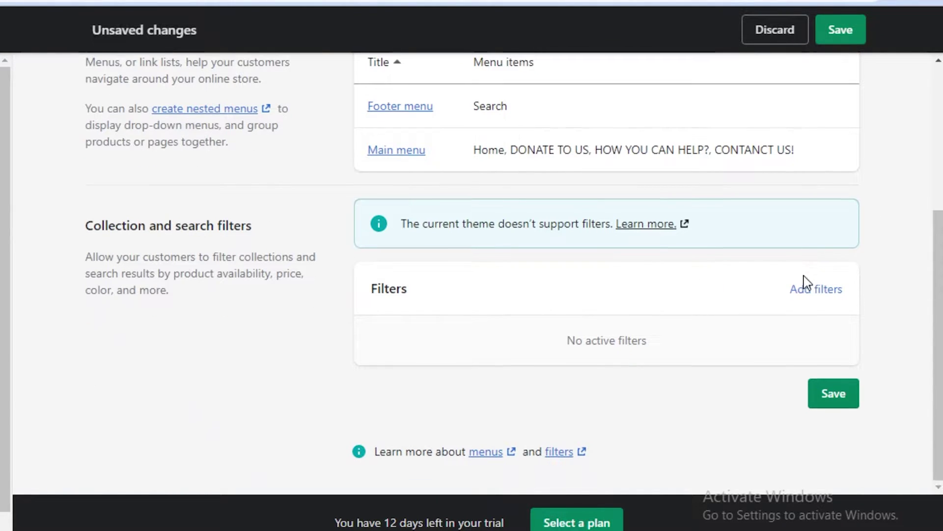
pyautogui.click(822, 392)
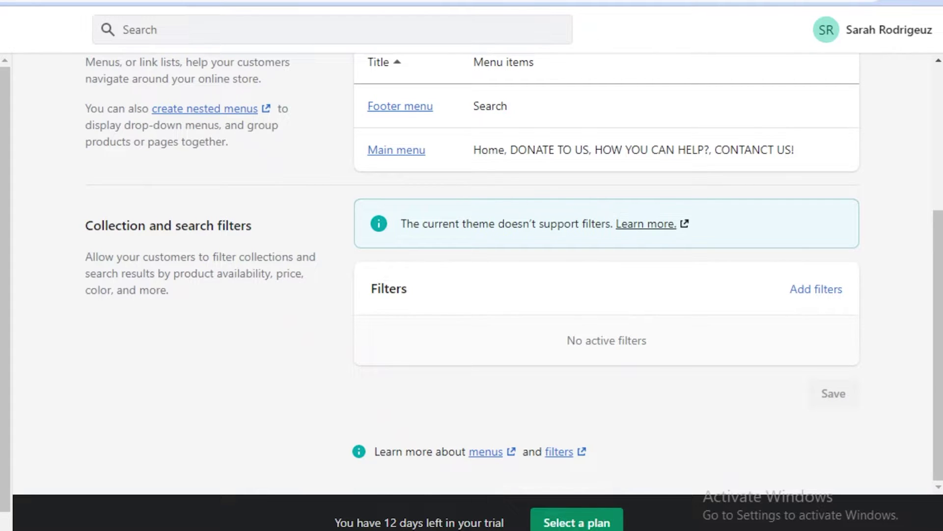
# Step: Add a new visible online store page titled HOW YOU CAN HELP and save it
pyautogui.scroll(-1, 99, 373)
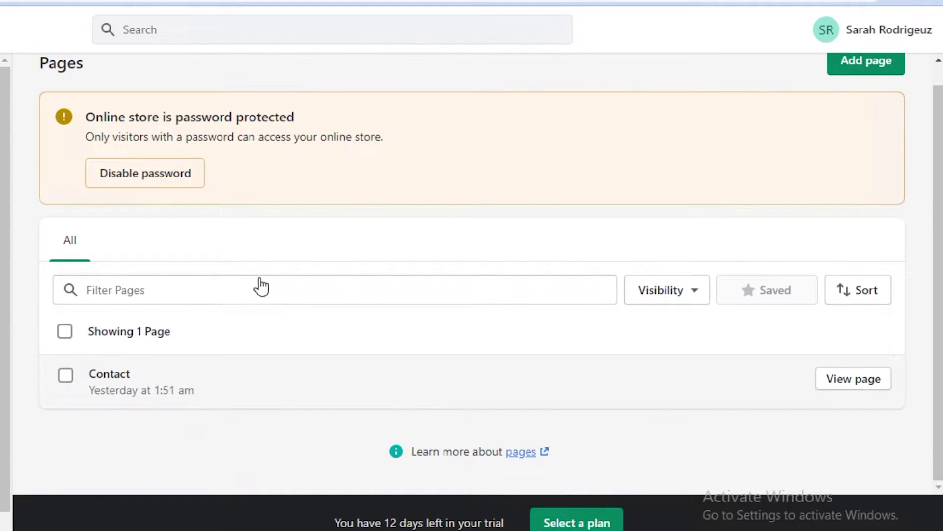
pyautogui.click(845, 63)
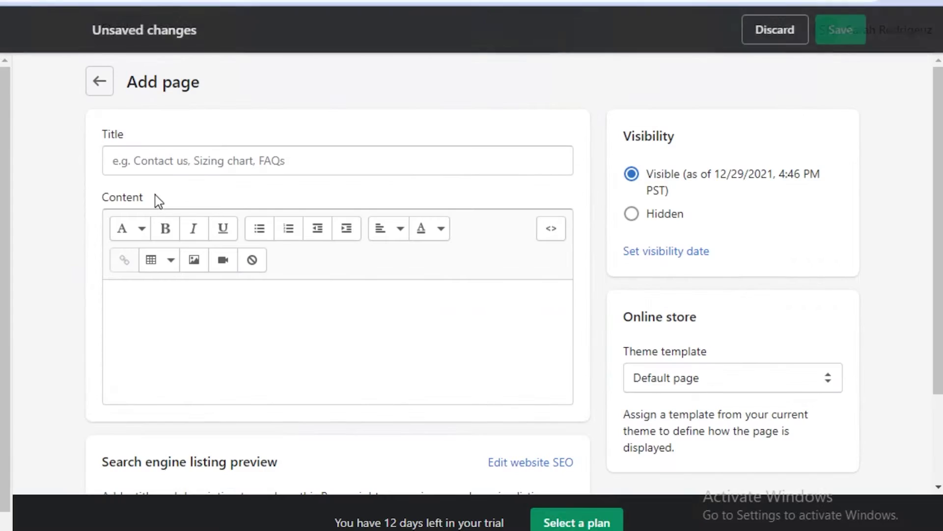
pyautogui.click(181, 163)
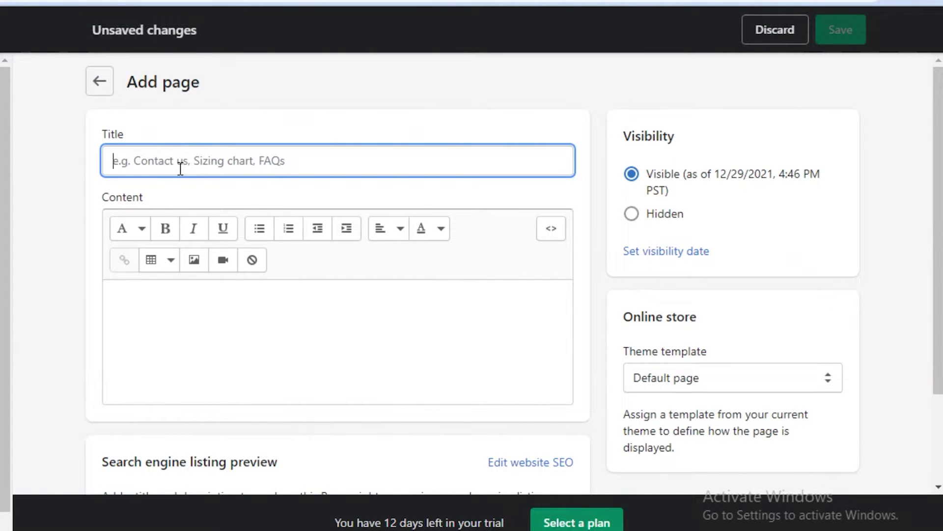
pyautogui.write('HOW Y')
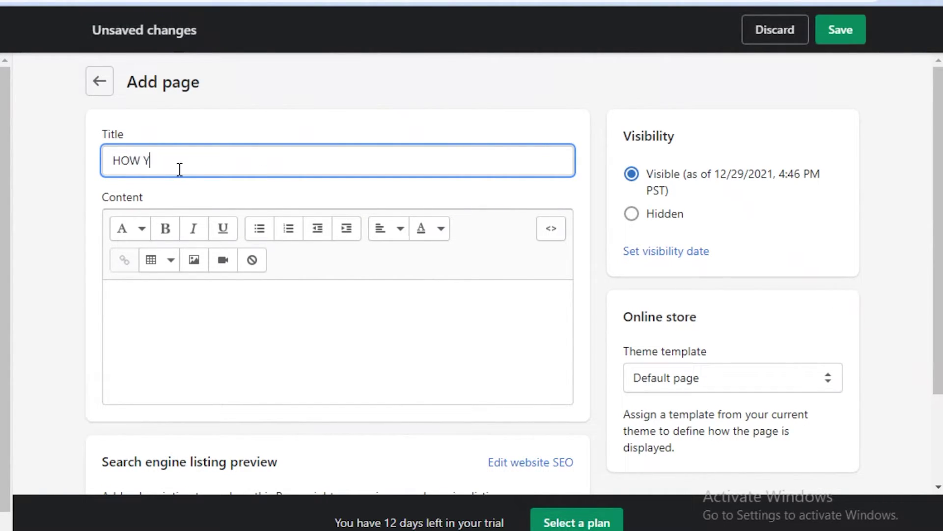
pyautogui.write('OU CAN HLL')
pyautogui.write('P')
pyautogui.press('BackSpace')
pyautogui.click(214, 354)
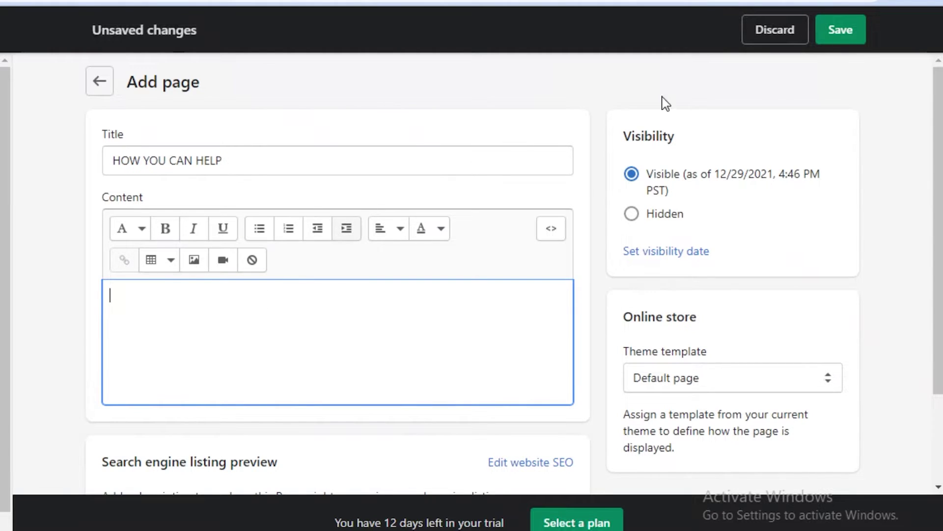
pyautogui.click(836, 31)
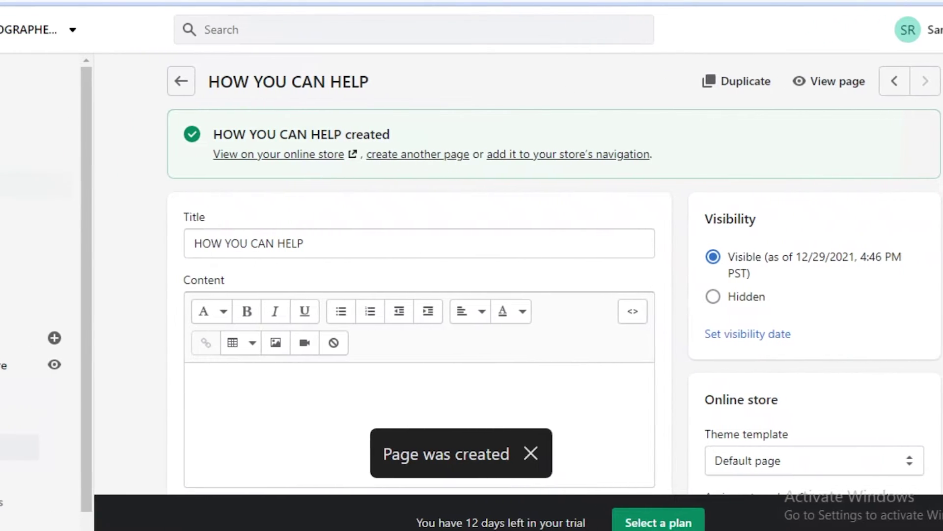
# Step: Check the Navigation overview and return to the list of store pages
pyautogui.click(66, 475)
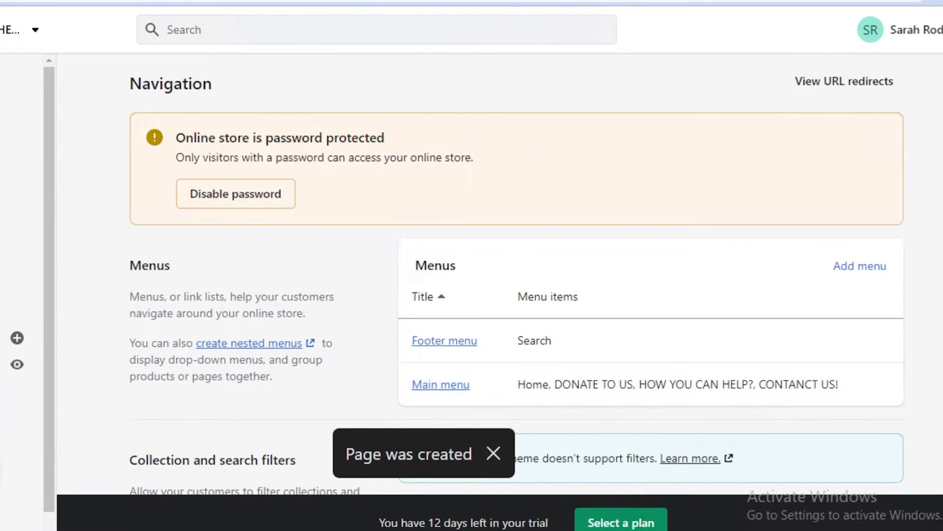
pyautogui.hotkey('alt', 'Left')
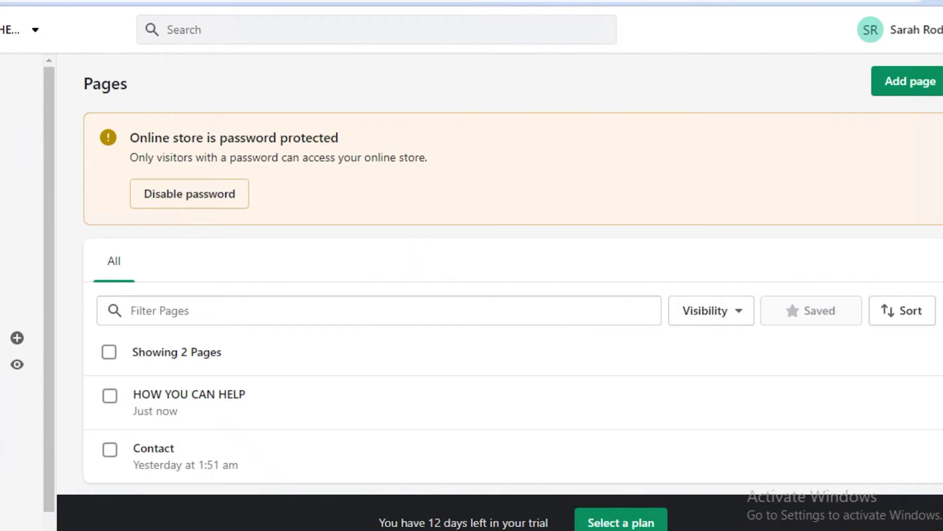
pyautogui.scroll(-2, 888, 129)
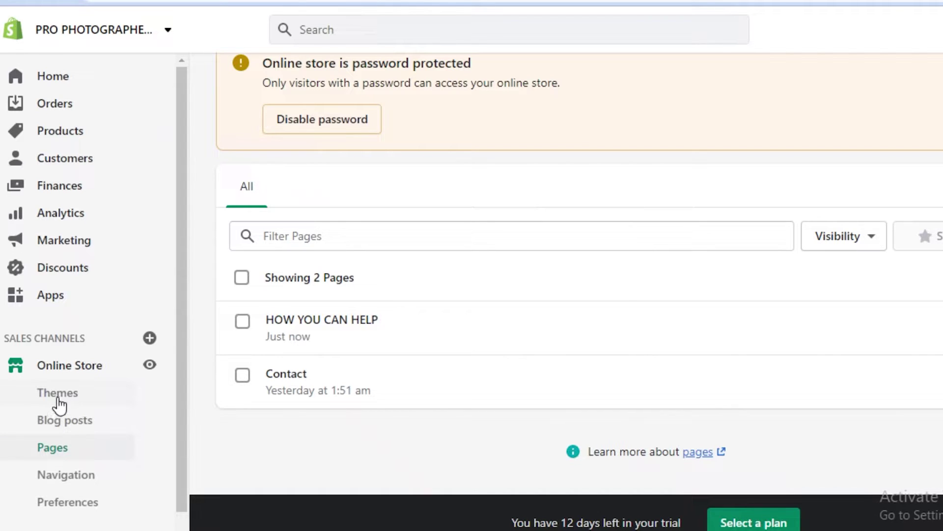
# Step: Open the store's themes and look through the current theme, the theme library and the free themes
pyautogui.click(59, 402)
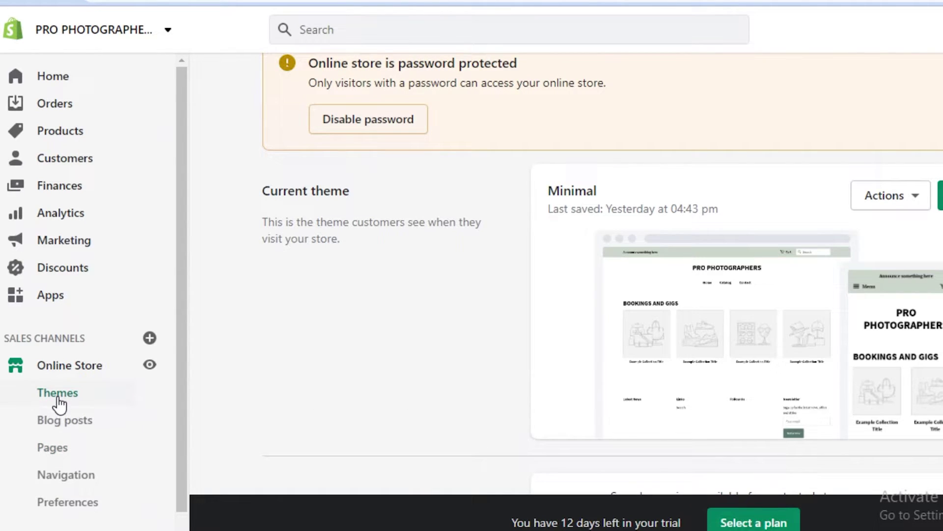
pyautogui.scroll(-1, 143, 388)
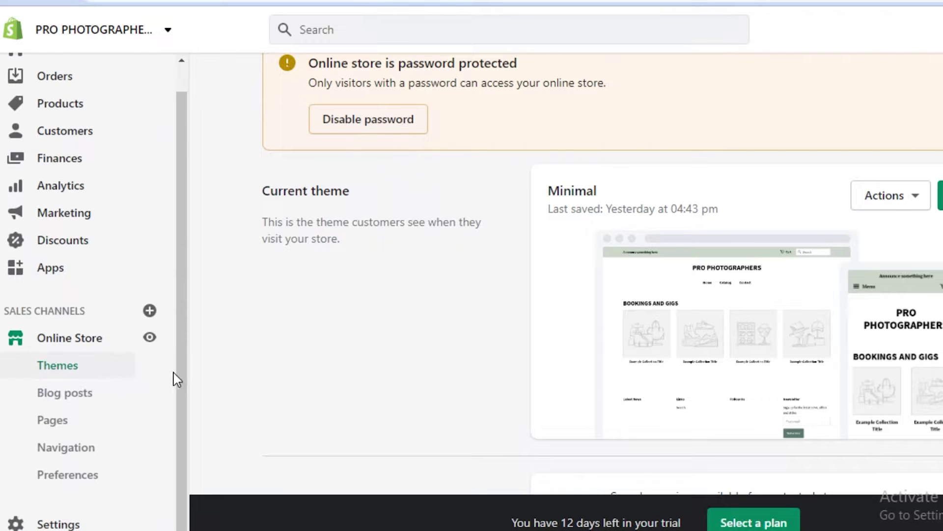
pyautogui.scroll(-2, 443, 300)
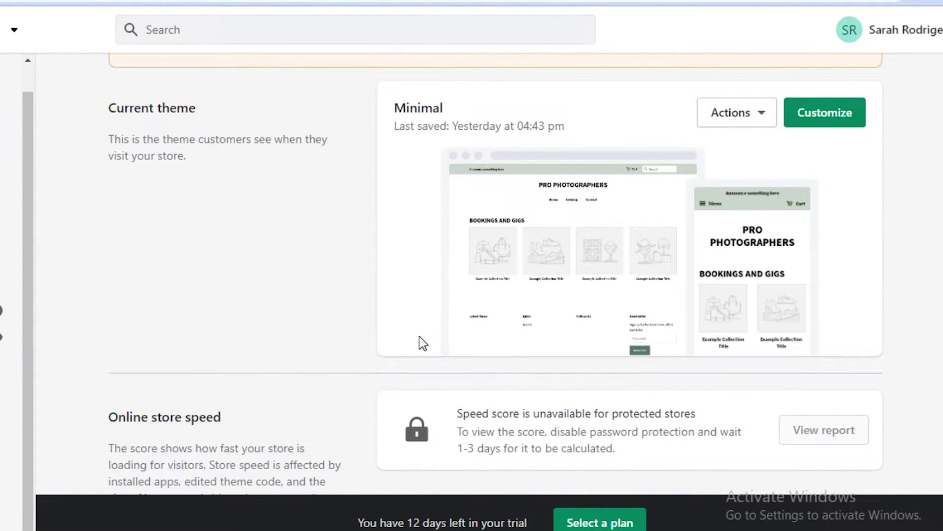
pyautogui.scroll(2, 420, 338)
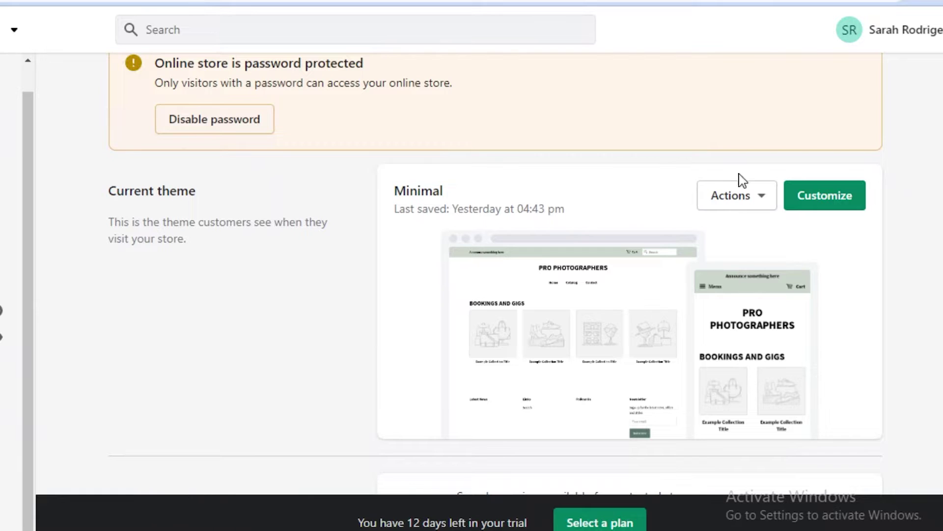
pyautogui.scroll(-3, 775, 211)
pyautogui.scroll(-3, 790, 216)
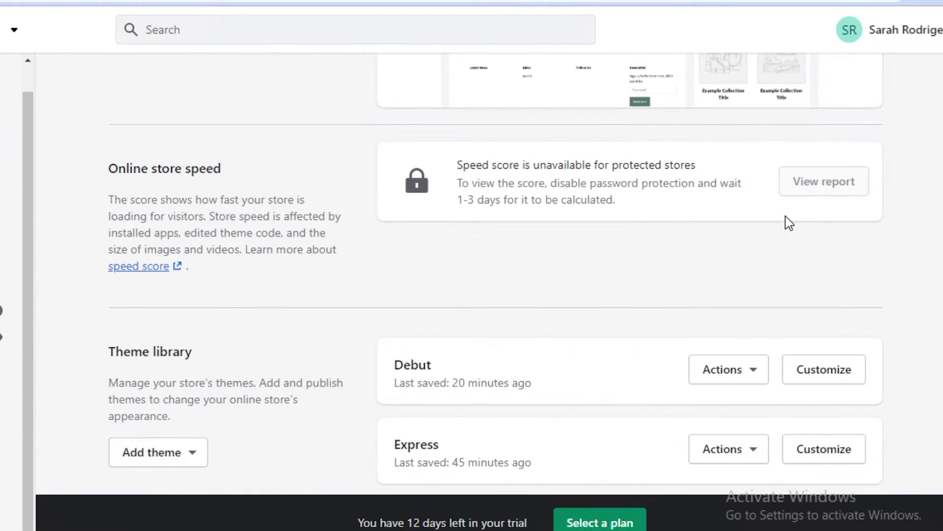
pyautogui.scroll(-2, 789, 223)
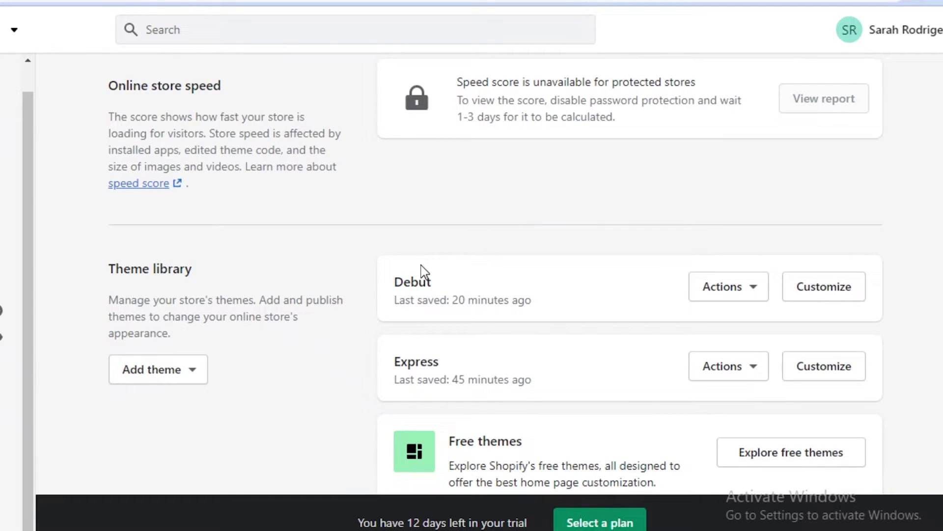
pyautogui.scroll(-2, 423, 270)
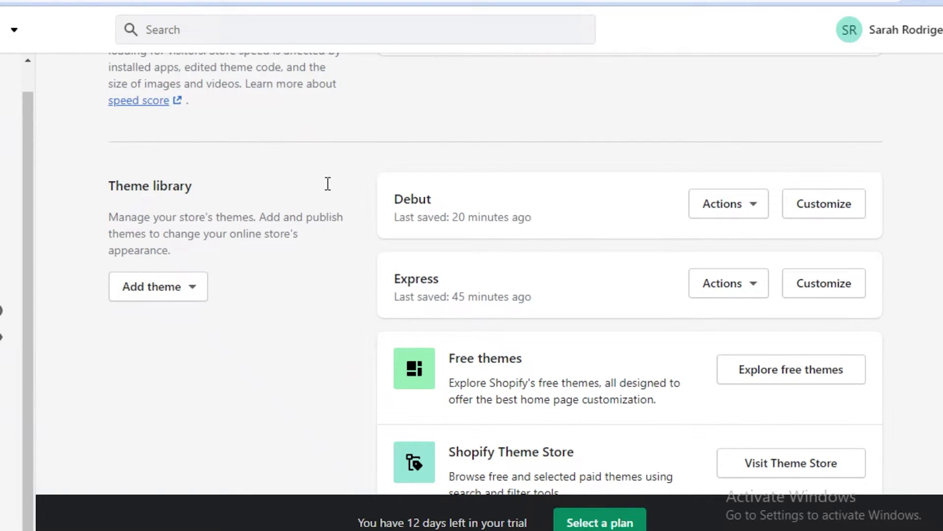
pyautogui.click(769, 384)
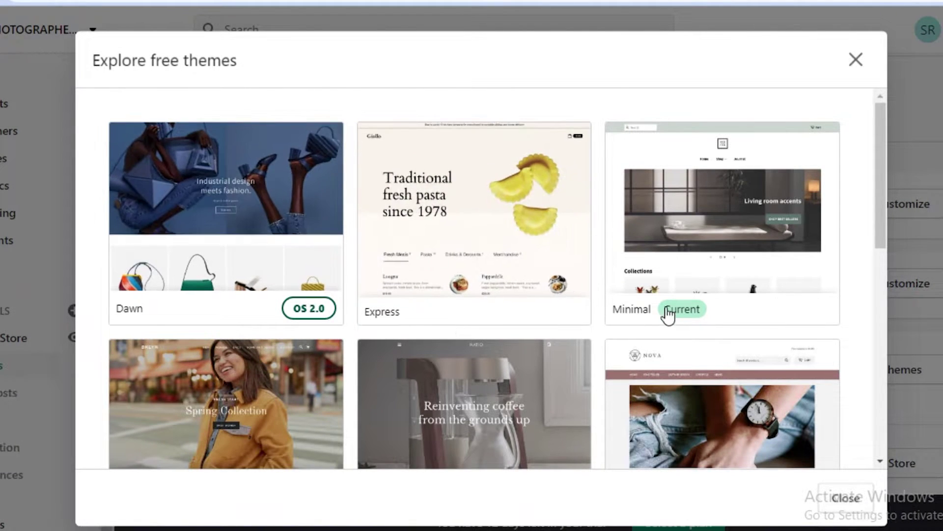
pyautogui.scroll(-10, 676, 310)
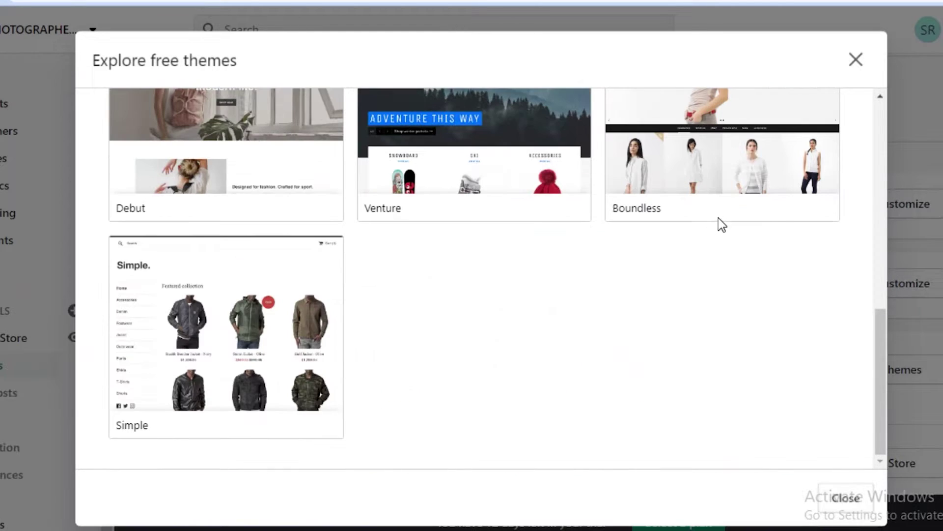
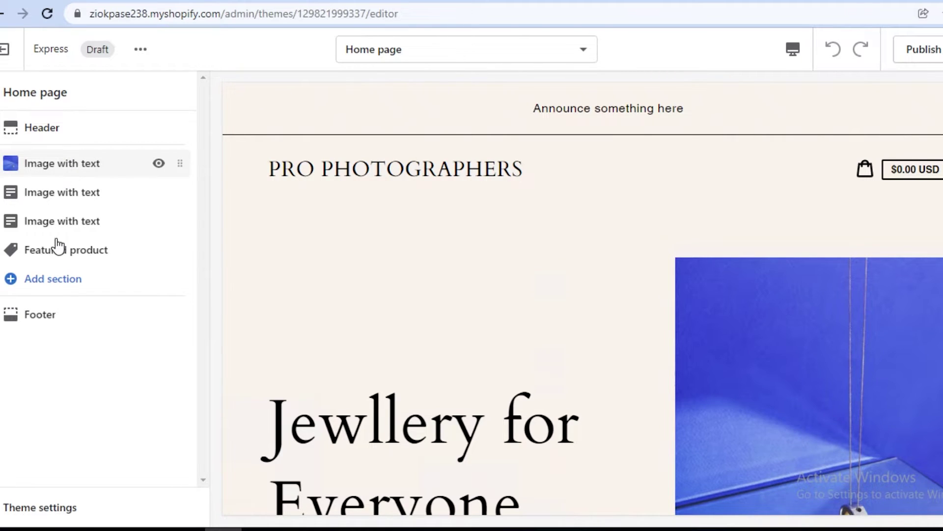
# Step: Remove the two lower Image with text sections from the Express theme's home page
pyautogui.click(63, 224)
pyautogui.click(34, 512)
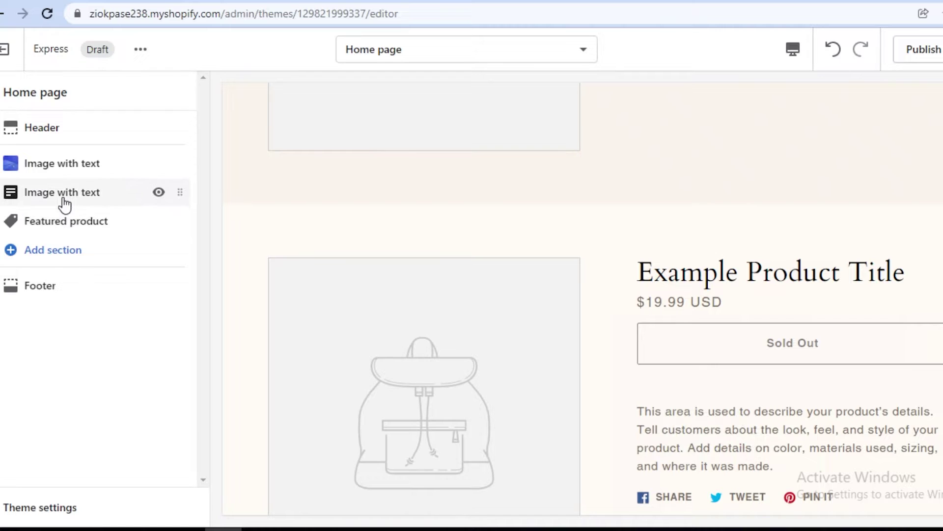
pyautogui.click(63, 199)
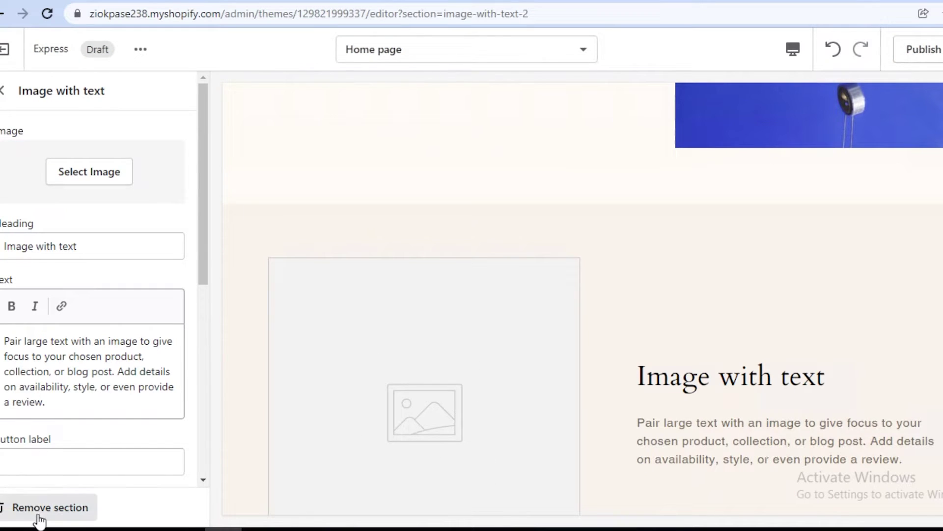
pyautogui.click(43, 511)
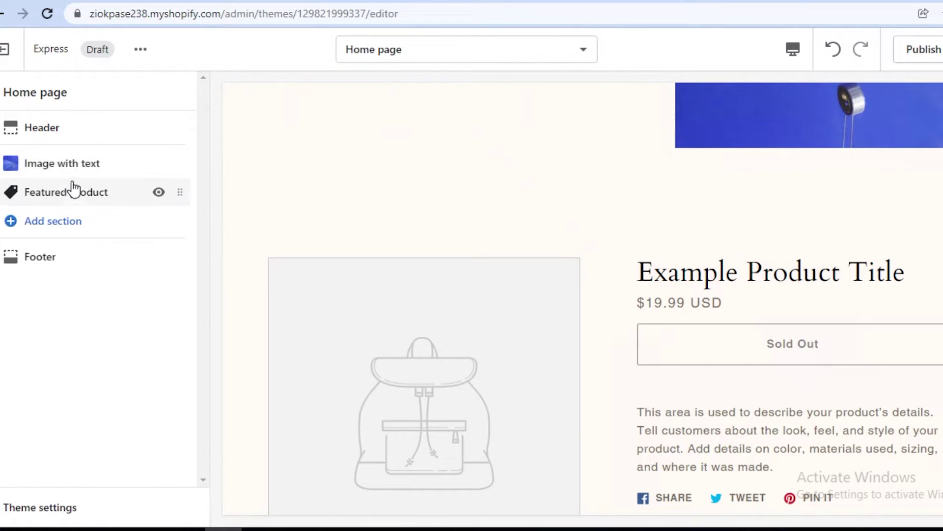
# Step: Start changing the image of the remaining Image with text section and search the free images for KIDS
pyautogui.scroll(10, 280, 172)
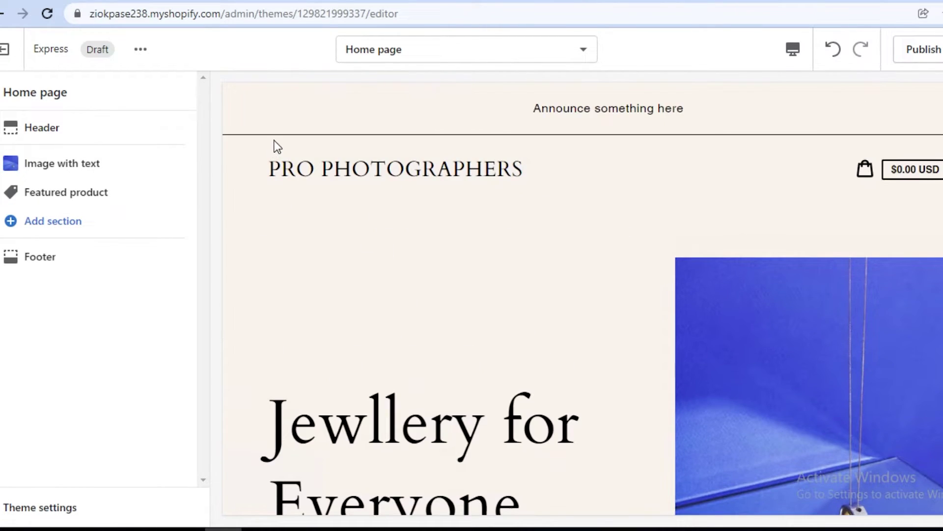
pyautogui.click(735, 120)
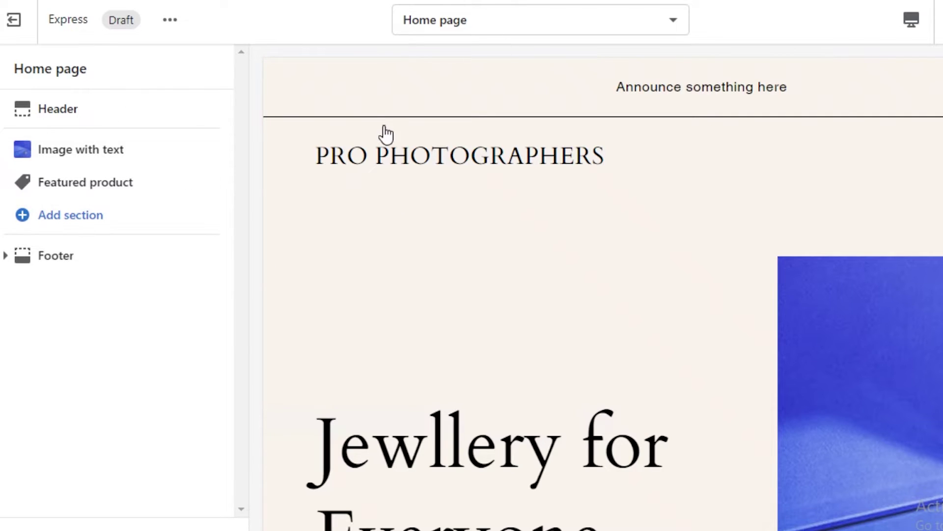
pyautogui.click(77, 156)
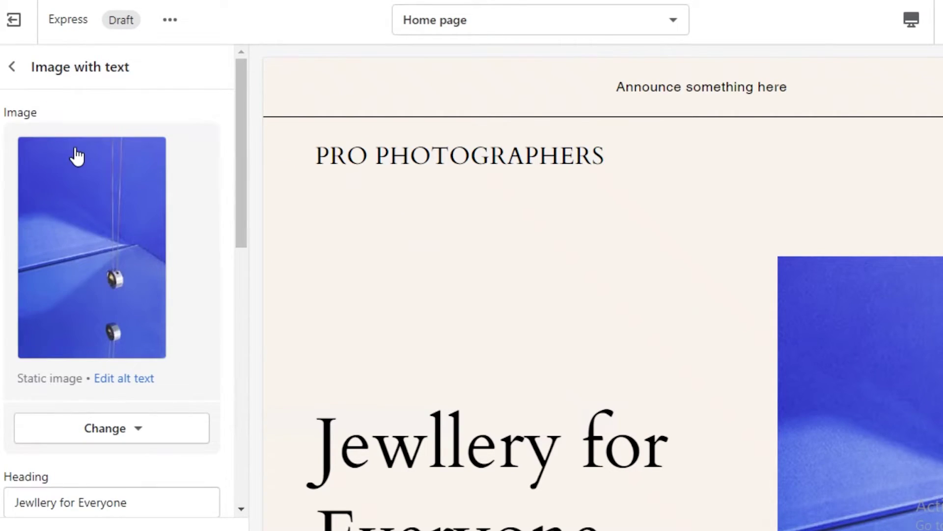
pyautogui.click(118, 382)
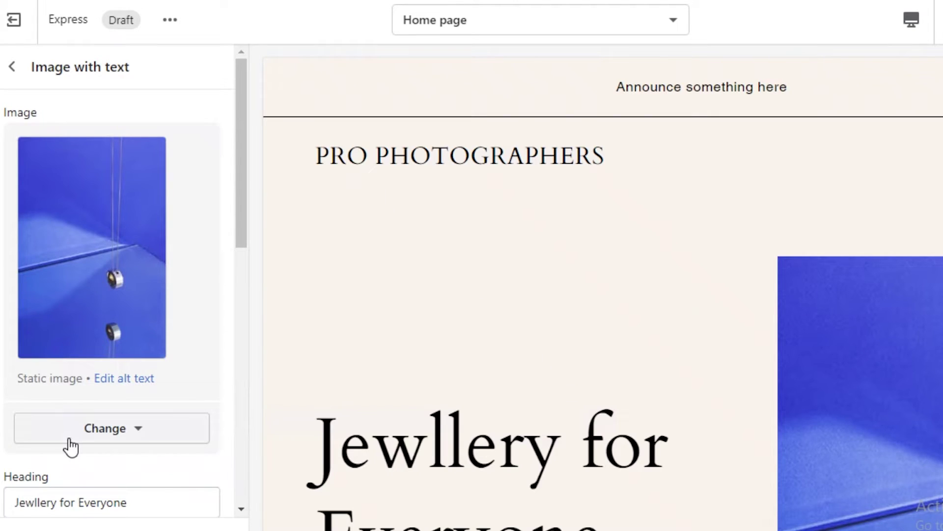
pyautogui.click(68, 437)
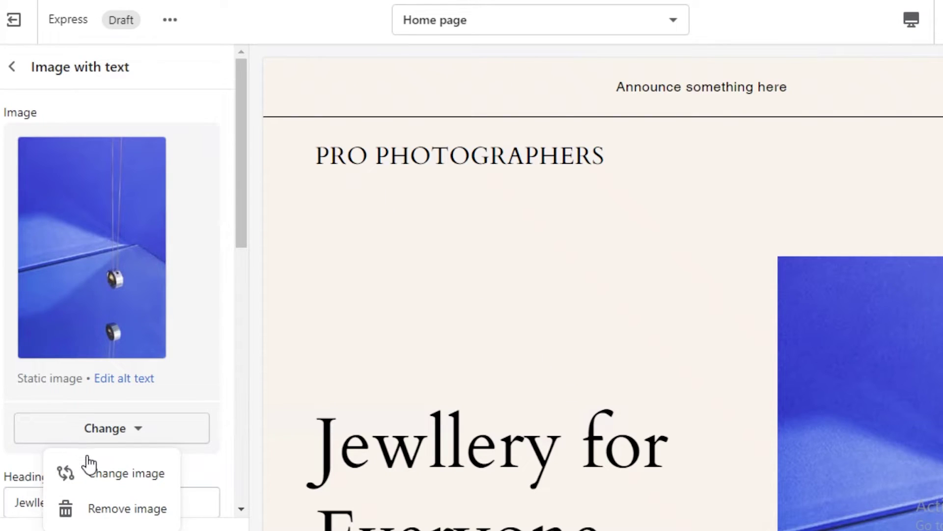
pyautogui.click(114, 484)
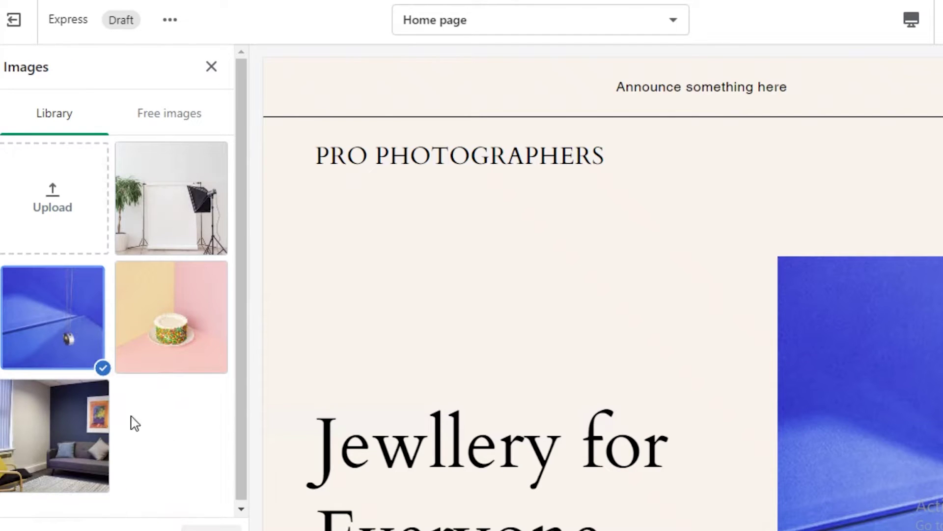
pyautogui.click(192, 127)
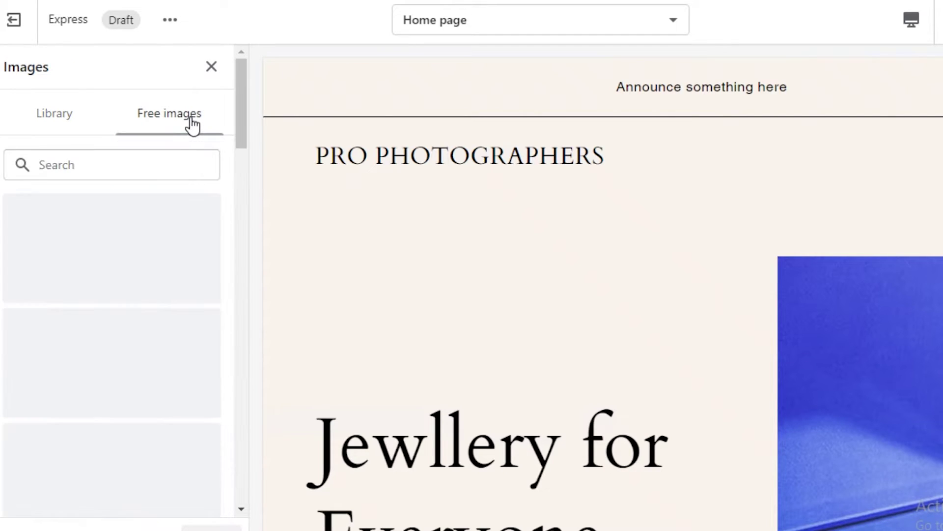
pyautogui.click(165, 165)
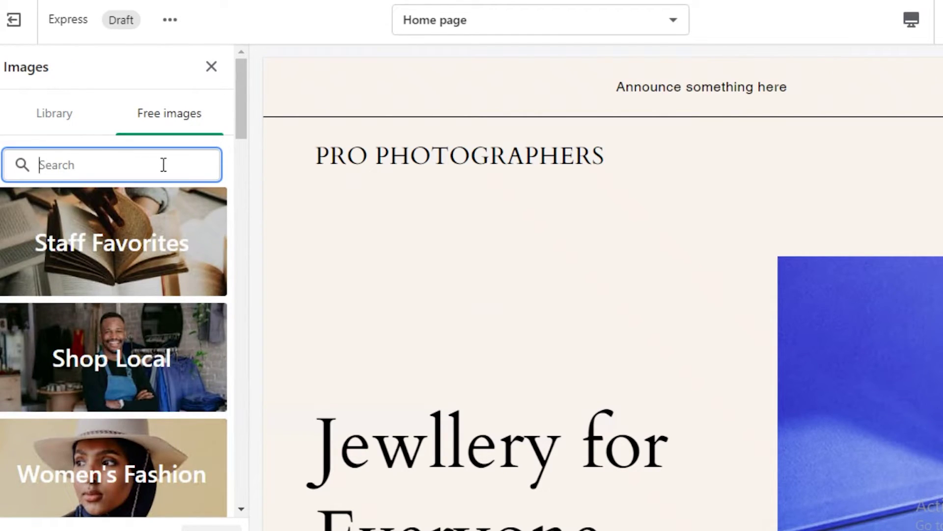
pyautogui.write('KIDS')
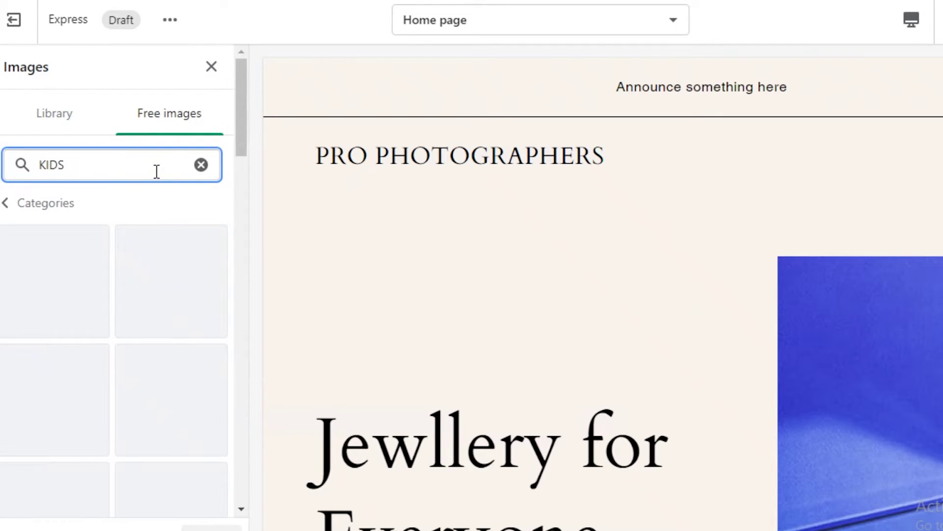
# Step: Use the free photo of a seated woman with two children as the Image with text section's image
pyautogui.scroll(-3, 83, 422)
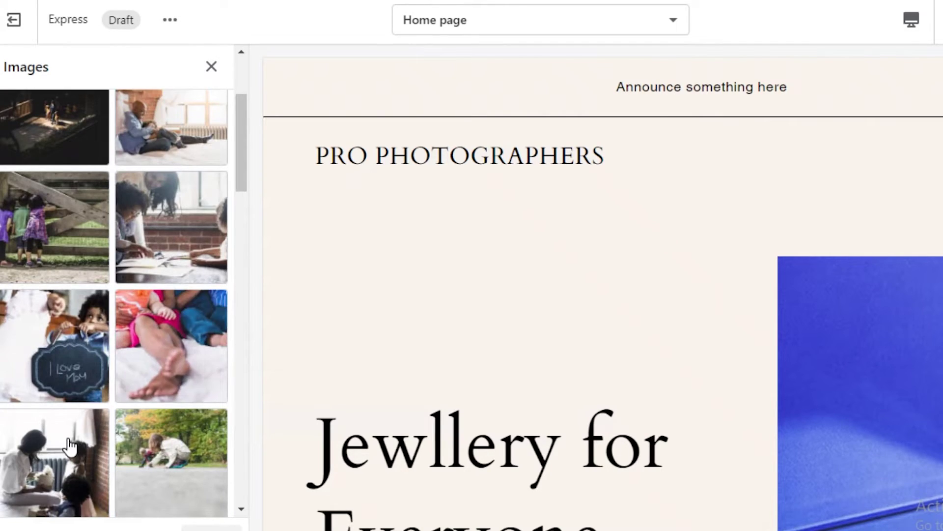
pyautogui.click(79, 467)
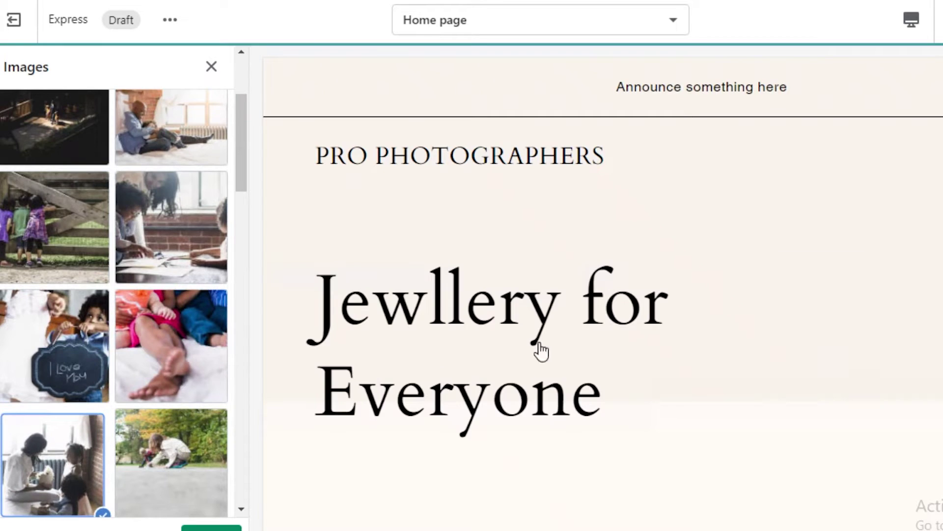
pyautogui.scroll(-3, 482, 359)
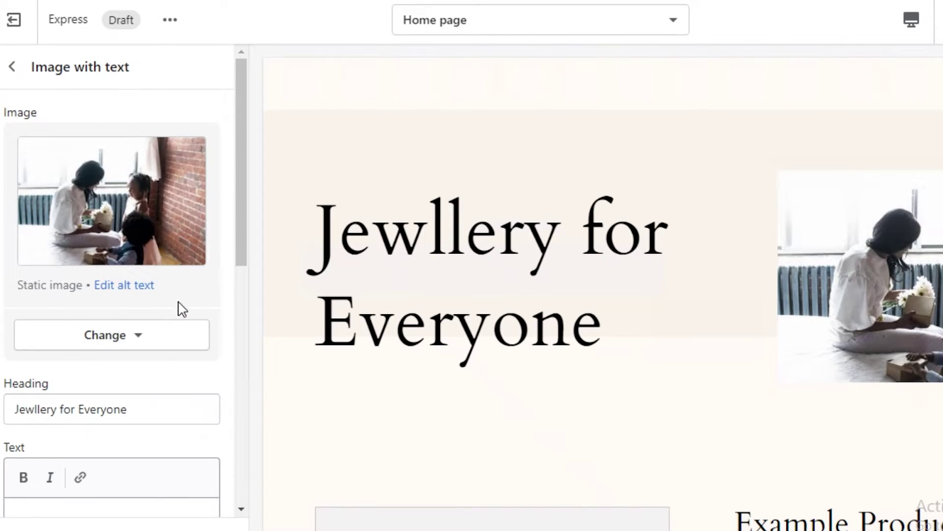
# Step: Set the Image with text section's heading to "HELP PROVIDE FOR THOSE WHO CAN'T." and check the section's layout options and preview
pyautogui.click(114, 409)
pyautogui.hotkey('ctrl', 'a')
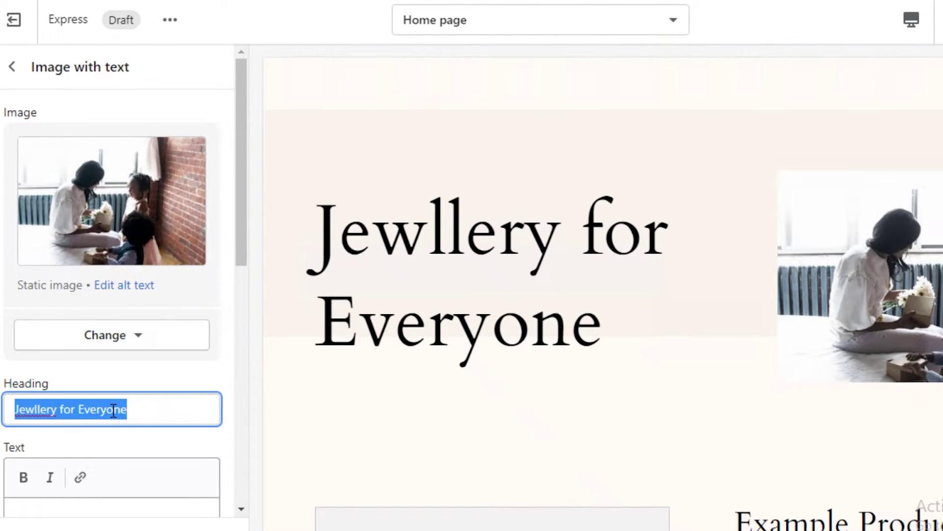
pyautogui.write("HELP PROVIDE FOR THOSE WHO CAN'T.")
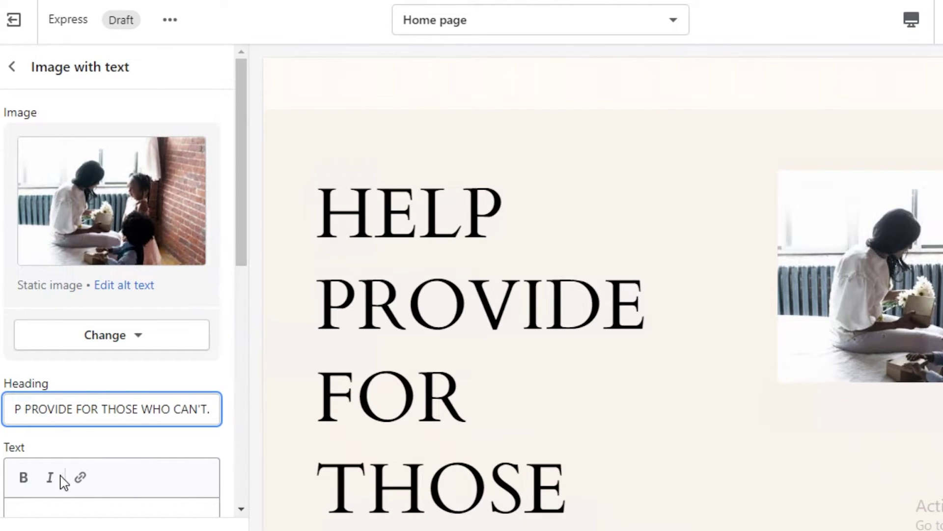
pyautogui.scroll(-4, 29, 388)
pyautogui.scroll(-5, 42, 383)
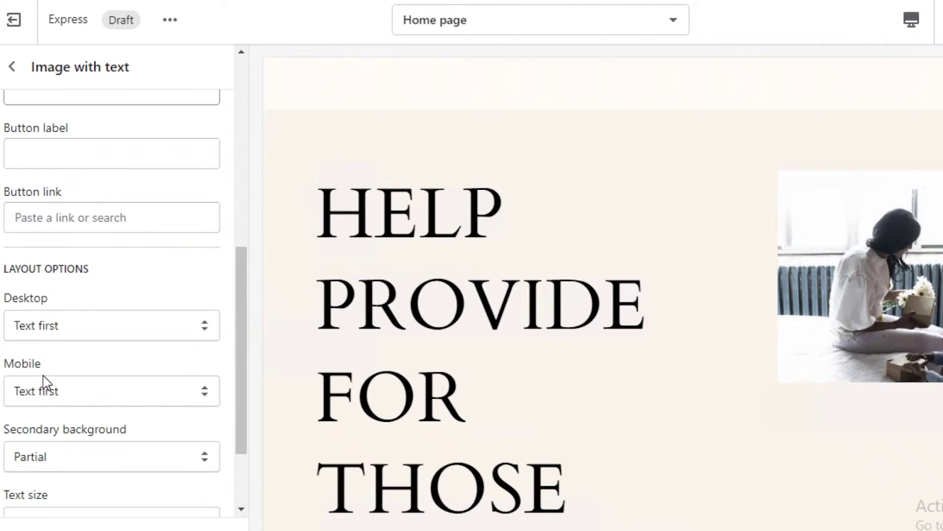
pyautogui.scroll(-4, 45, 383)
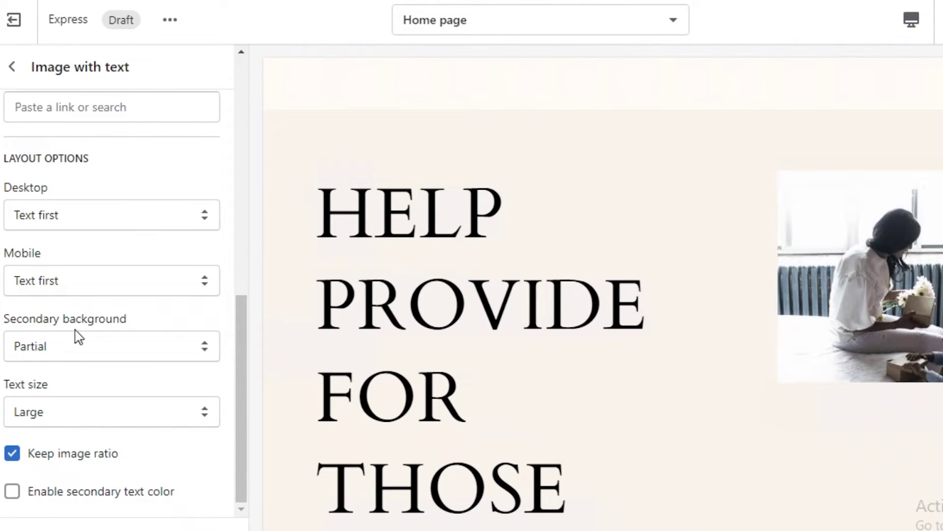
pyautogui.scroll(8, 77, 335)
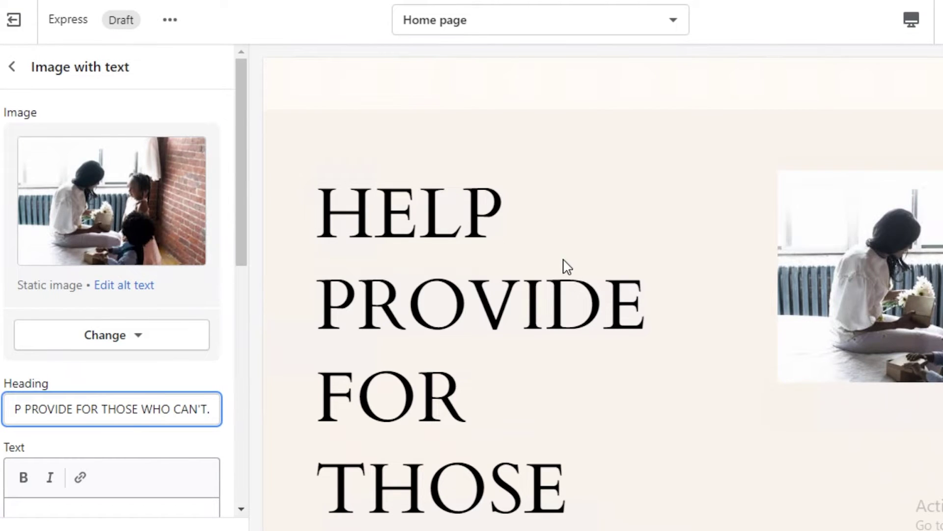
pyautogui.scroll(-3, 565, 266)
pyautogui.scroll(6, 261, 323)
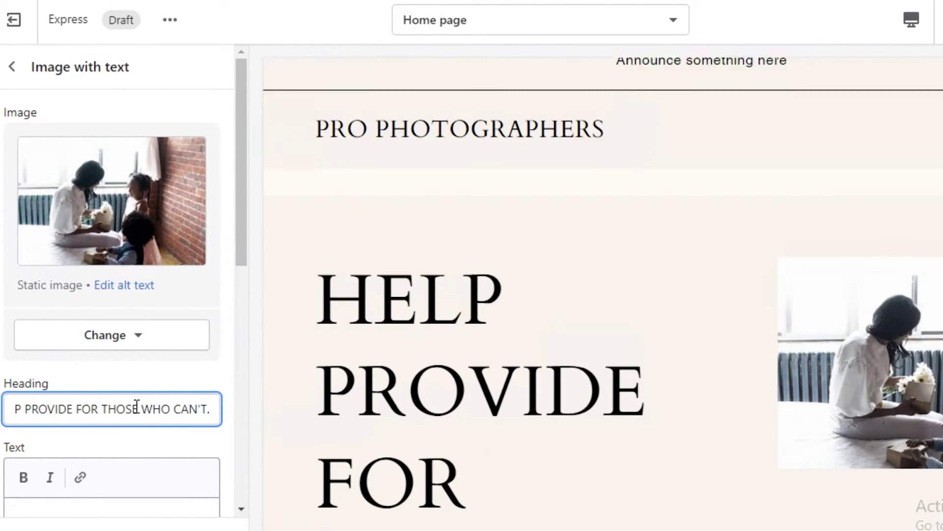
pyautogui.scroll(-7, 136, 408)
pyautogui.scroll(7, 136, 408)
# Step: Replace the Image with text section's heading with "HELP THOSE YOU CAN."
pyautogui.hotkey('ctrl', 'a')
pyautogui.write('H')
pyautogui.press('BackSpace')
pyautogui.write('HELP THO')
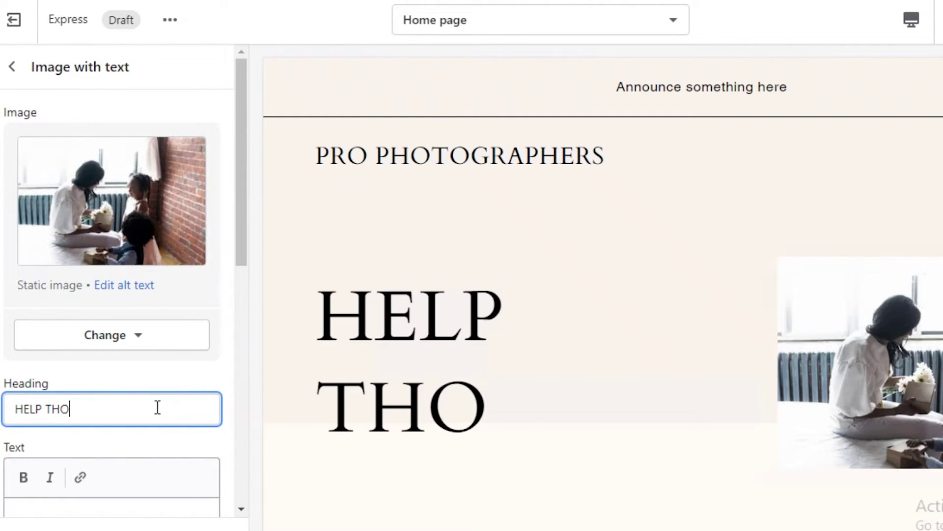
pyautogui.write('SE YOU CAN.')
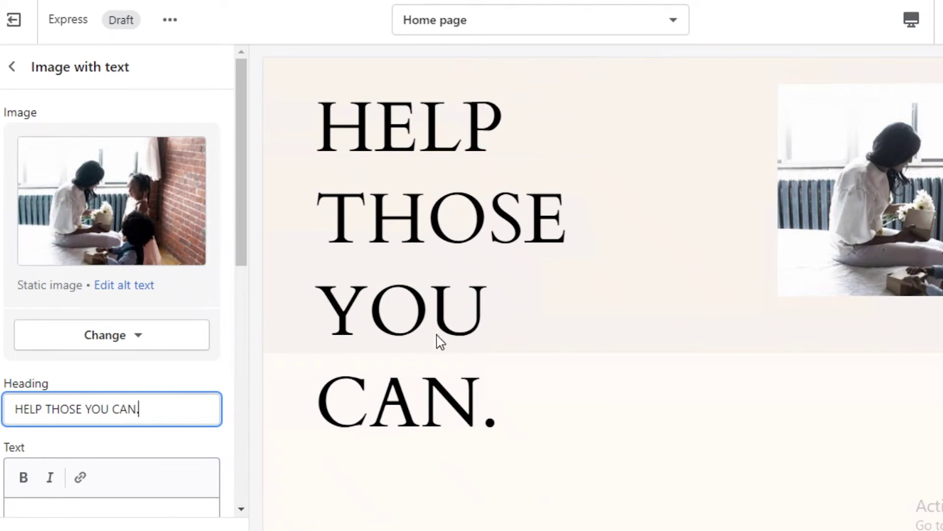
# Step: Turn off Keep image ratio in the Image with text section's layout options
pyautogui.scroll(-3, 151, 358)
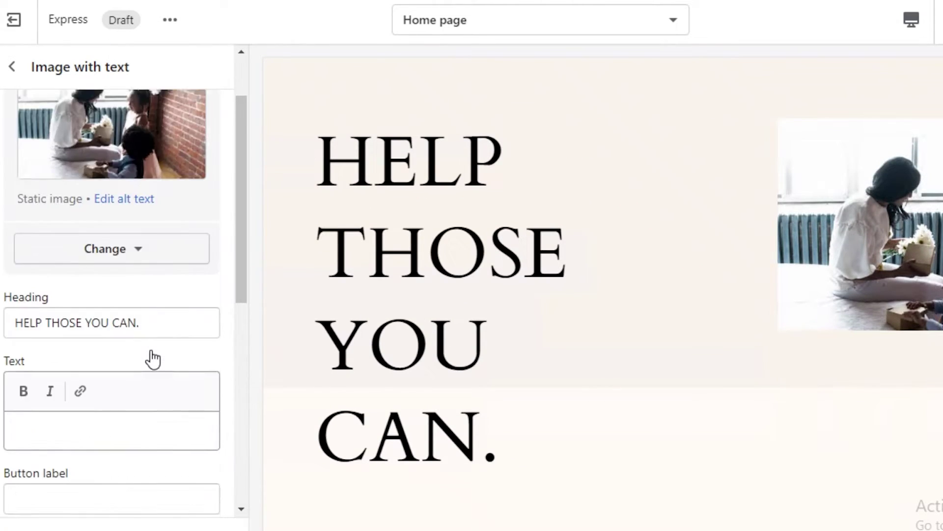
pyautogui.scroll(-3, 111, 333)
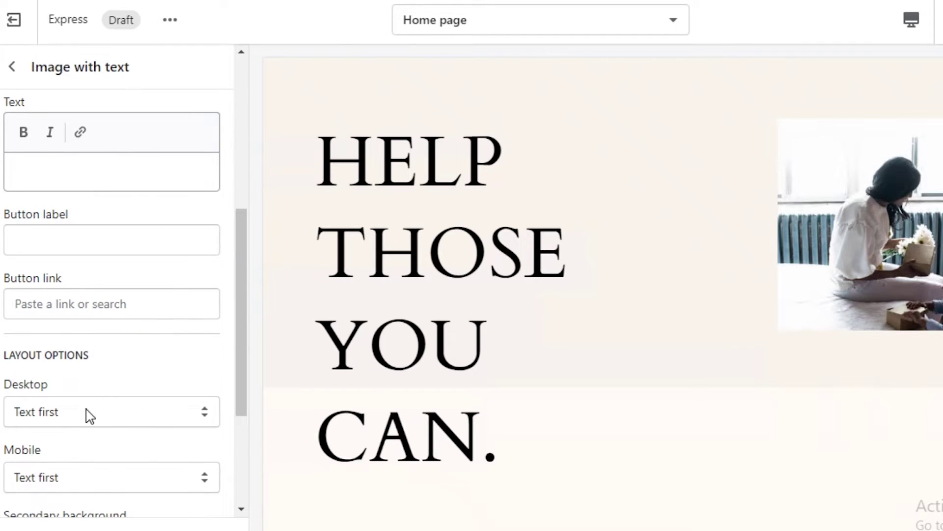
pyautogui.scroll(-4, 92, 409)
pyautogui.click(91, 456)
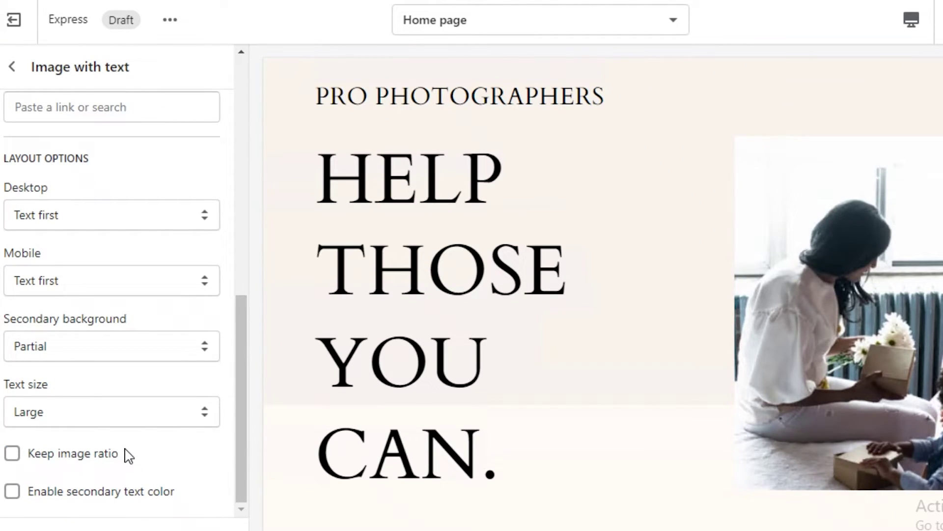
pyautogui.click(77, 468)
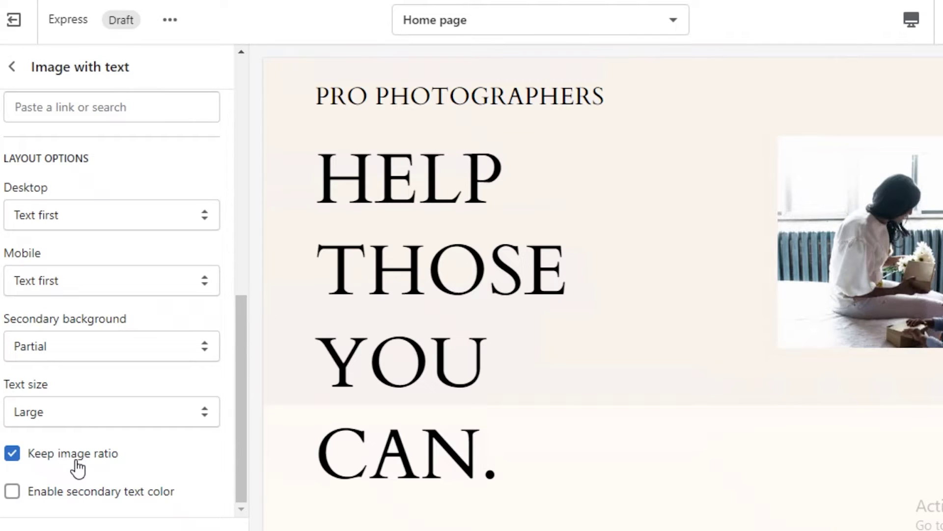
pyautogui.click(77, 468)
pyautogui.scroll(10, 78, 415)
pyautogui.scroll(1, 79, 415)
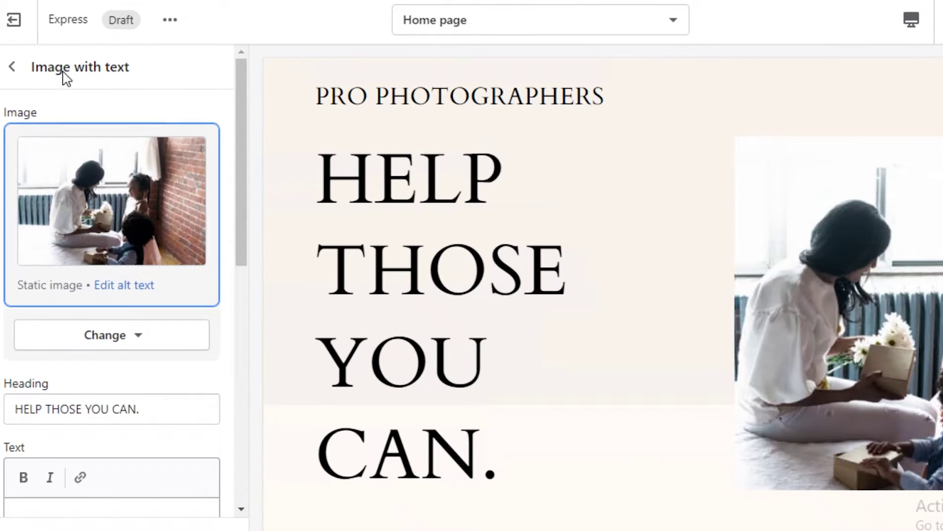
# Step: Remove the Featured product section from the home page
pyautogui.click(15, 71)
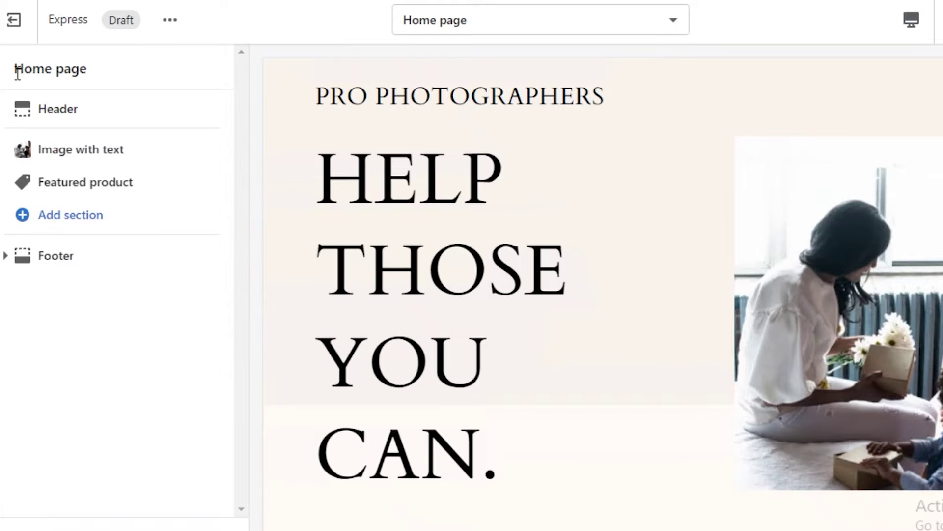
pyautogui.scroll(-7, 387, 265)
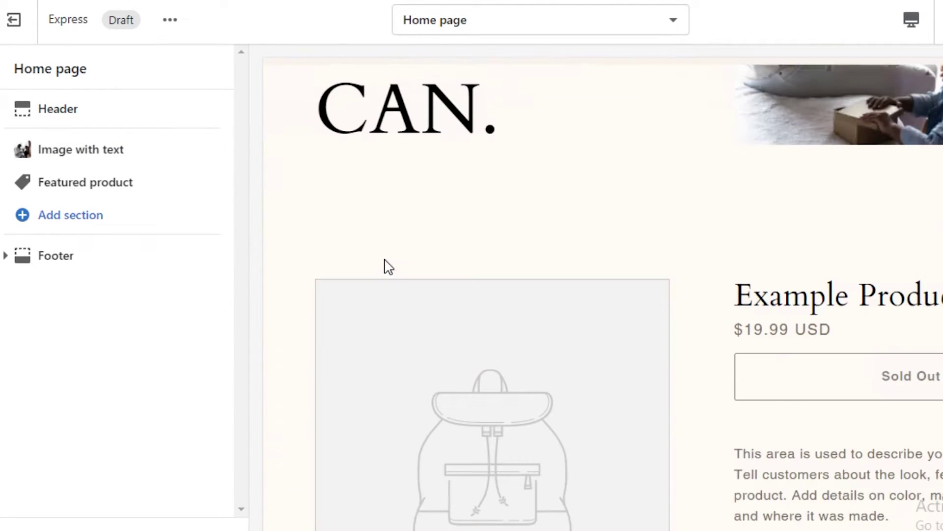
pyautogui.click(107, 195)
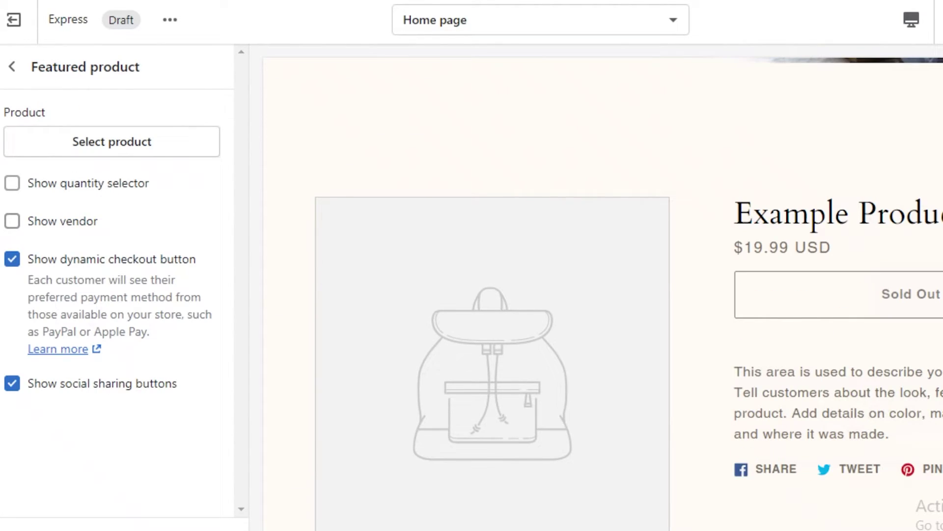
pyautogui.click(70, 526)
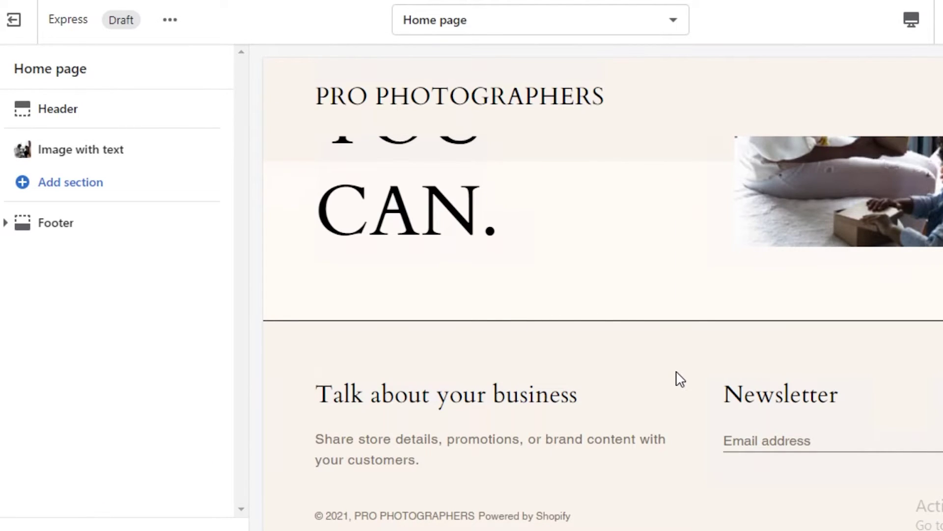
pyautogui.scroll(5, 639, 295)
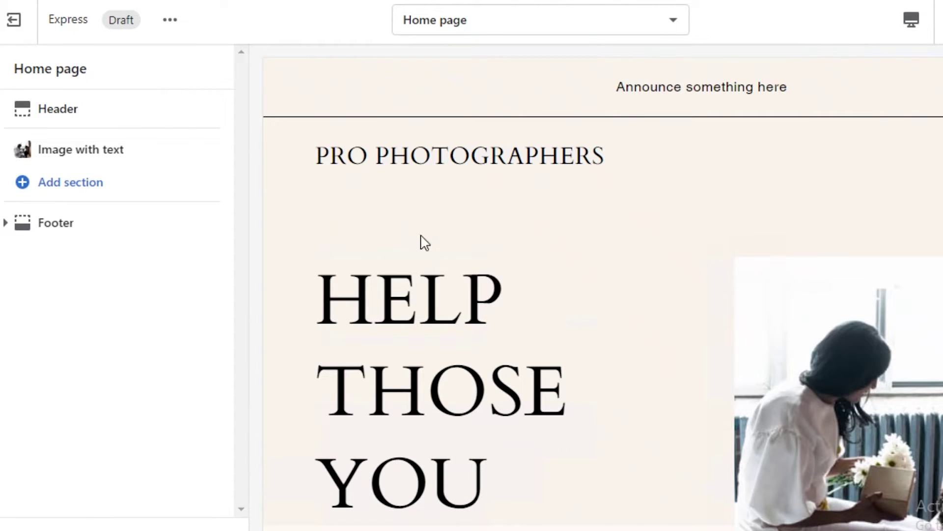
# Step: Look through the theme's list of page templates, including the Products templates, and the theme's additional actions
pyautogui.click(534, 37)
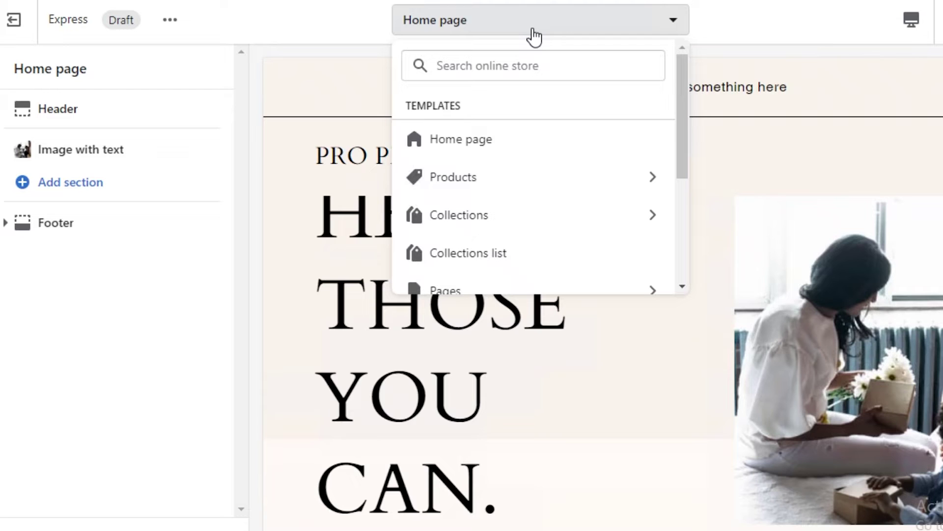
pyautogui.click(442, 184)
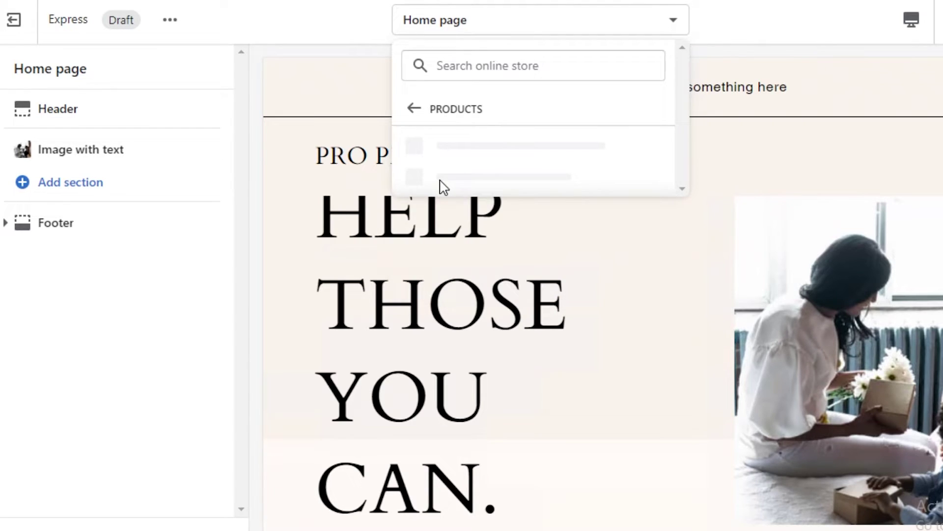
pyautogui.click(864, 91)
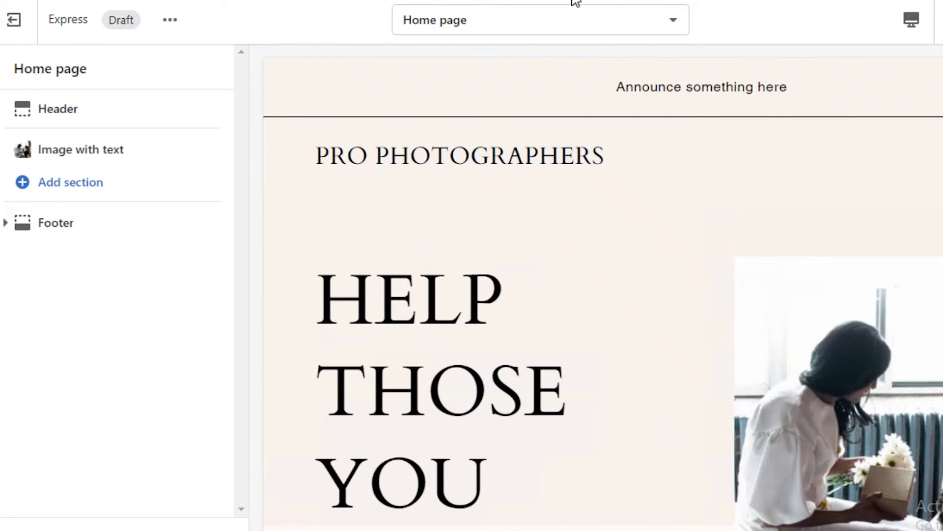
pyautogui.click(517, 27)
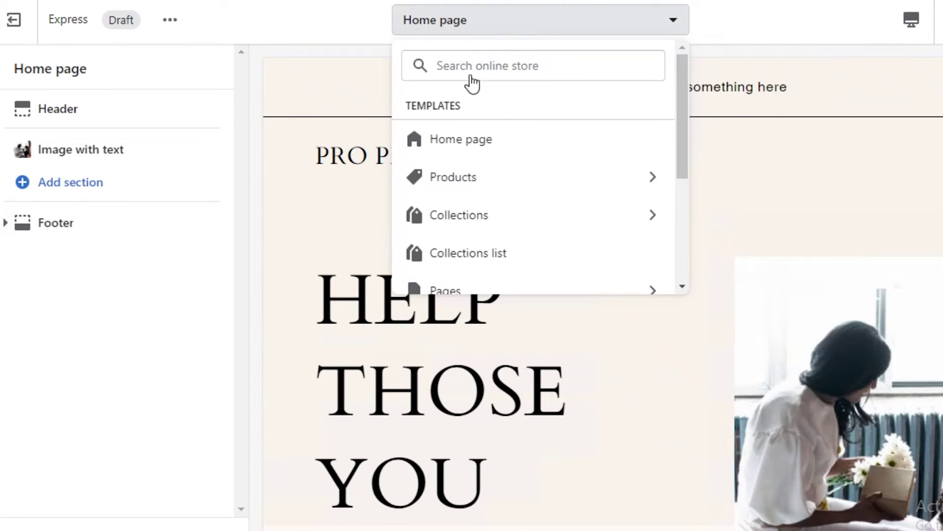
pyautogui.click(426, 178)
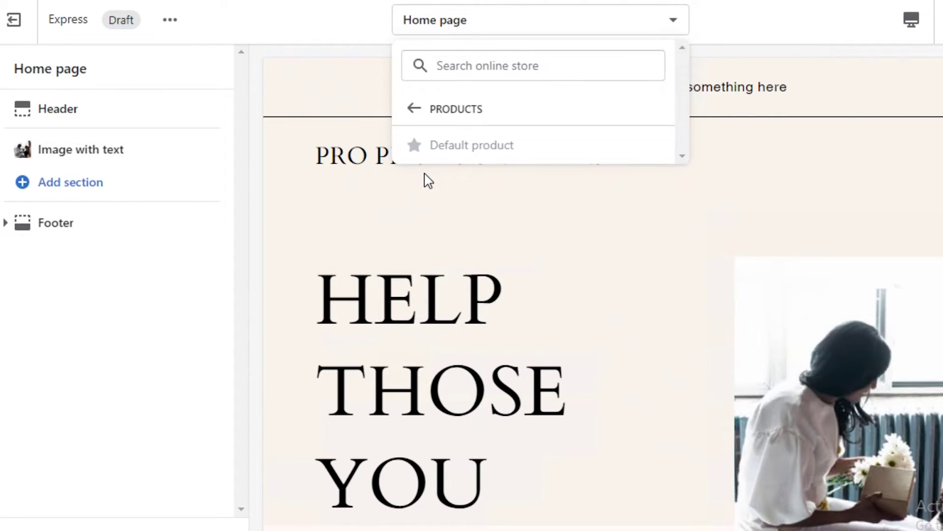
pyautogui.click(476, 30)
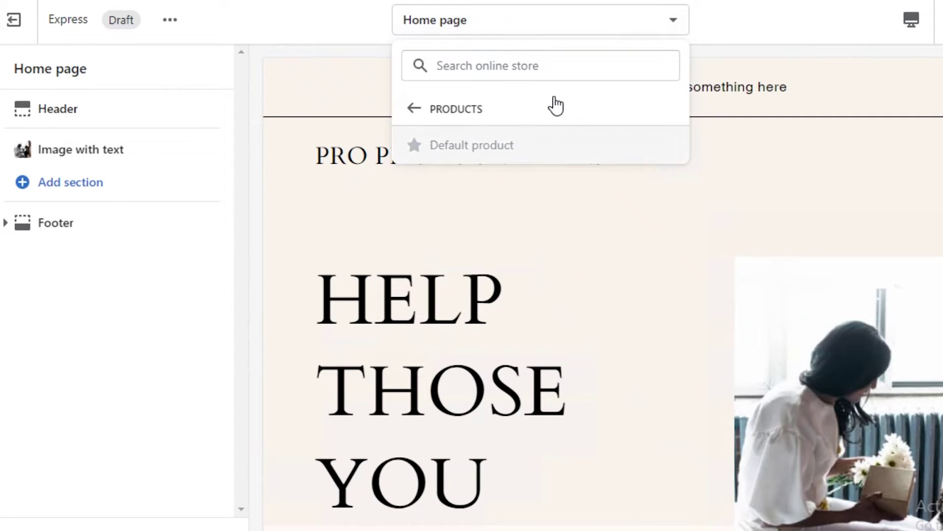
pyautogui.click(520, 23)
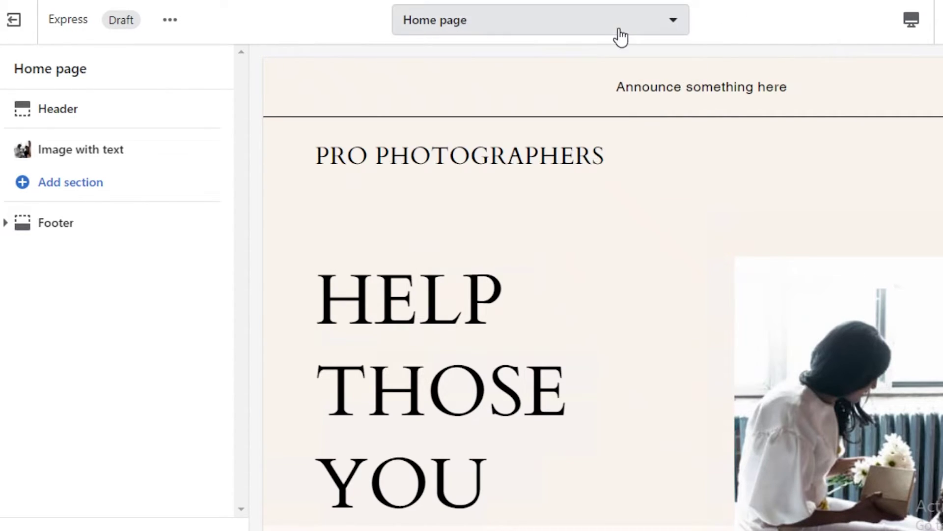
pyautogui.click(621, 32)
pyautogui.click(415, 118)
pyautogui.scroll(-3, 596, 145)
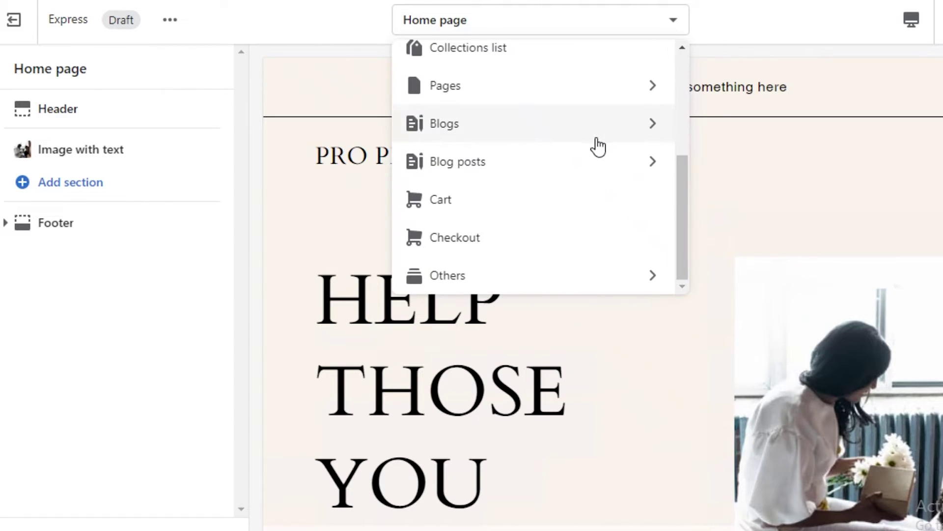
pyautogui.scroll(3, 631, 191)
pyautogui.scroll(-4, 447, 122)
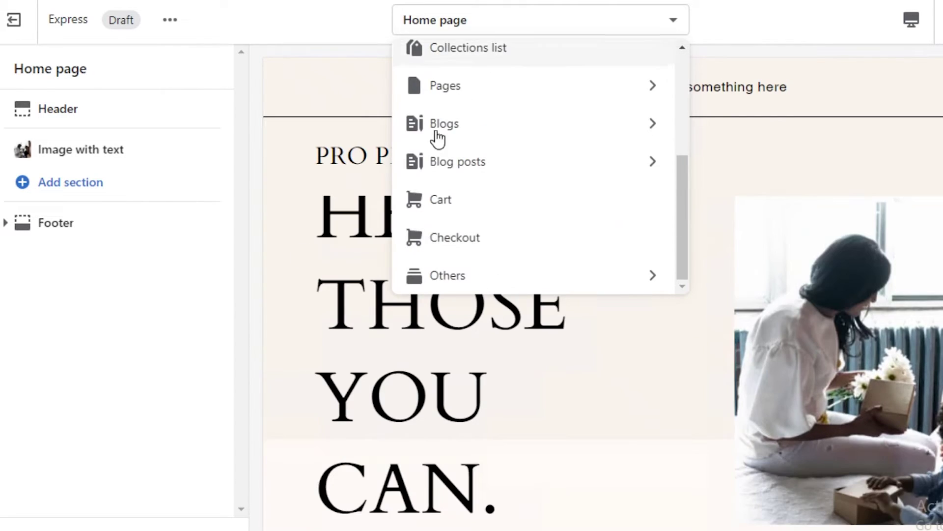
pyautogui.scroll(2, 520, 185)
pyautogui.click(314, 162)
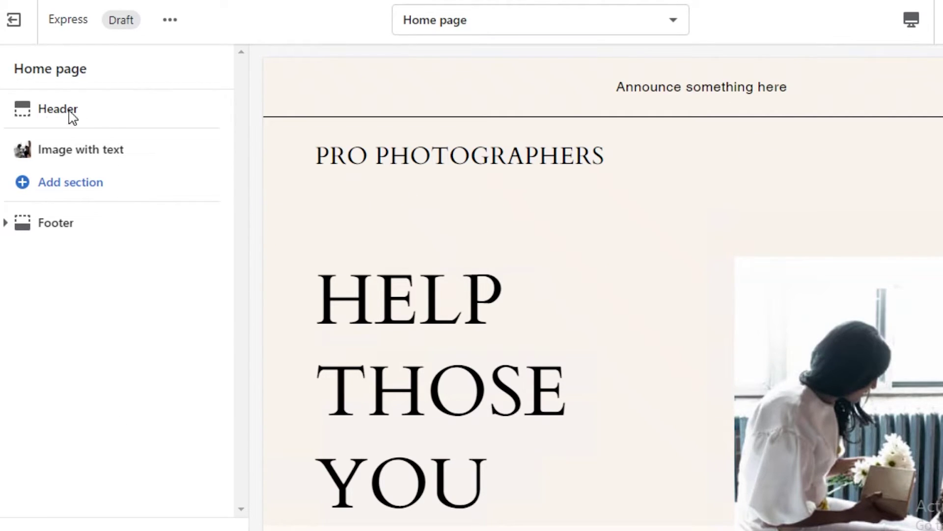
pyautogui.click(180, 30)
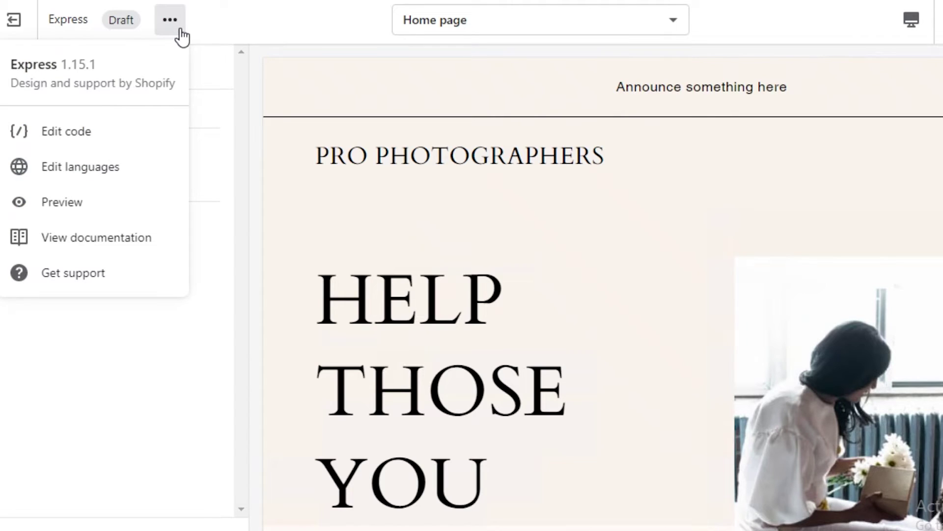
pyautogui.click(232, 23)
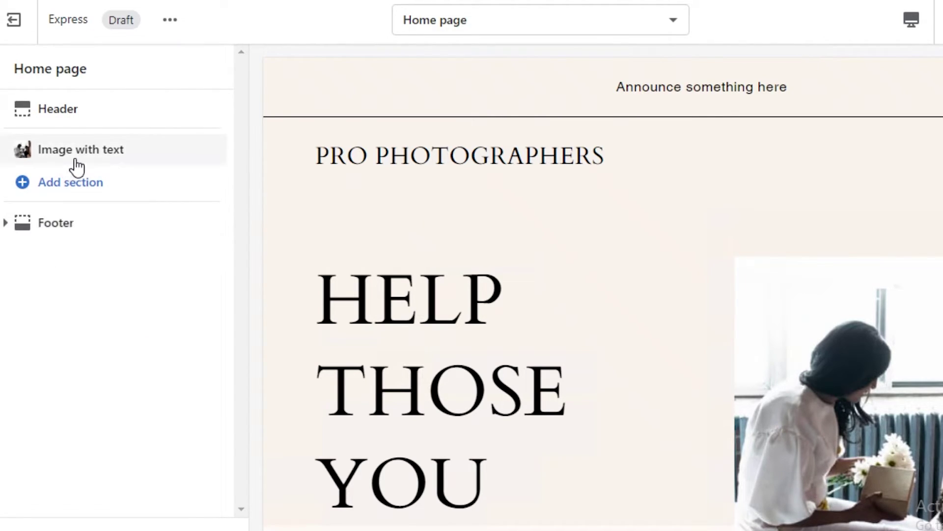
# Step: Add a Custom content section to the home page and remove it again
pyautogui.click(70, 185)
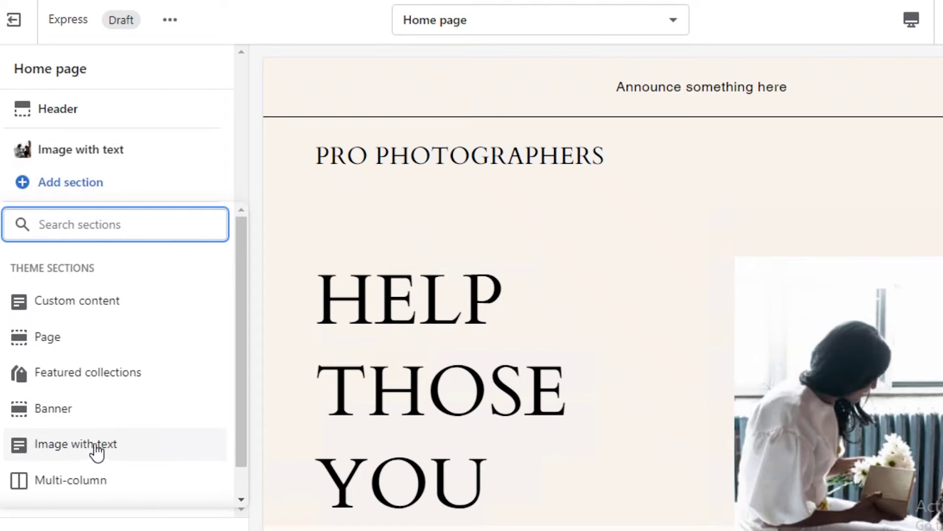
pyautogui.click(118, 302)
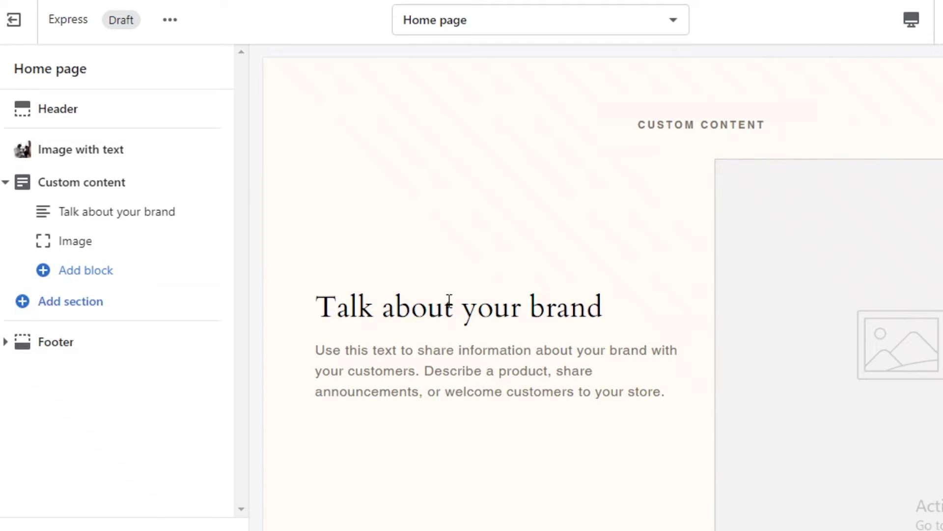
pyautogui.click(94, 185)
pyautogui.click(113, 527)
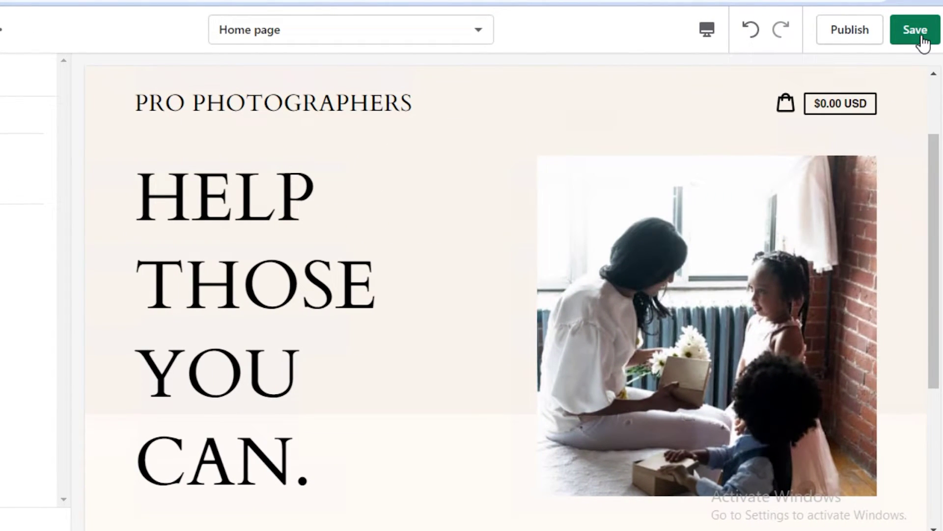
# Step: Save the home page changes in the Express theme and return to the start of the page preview
pyautogui.click(921, 37)
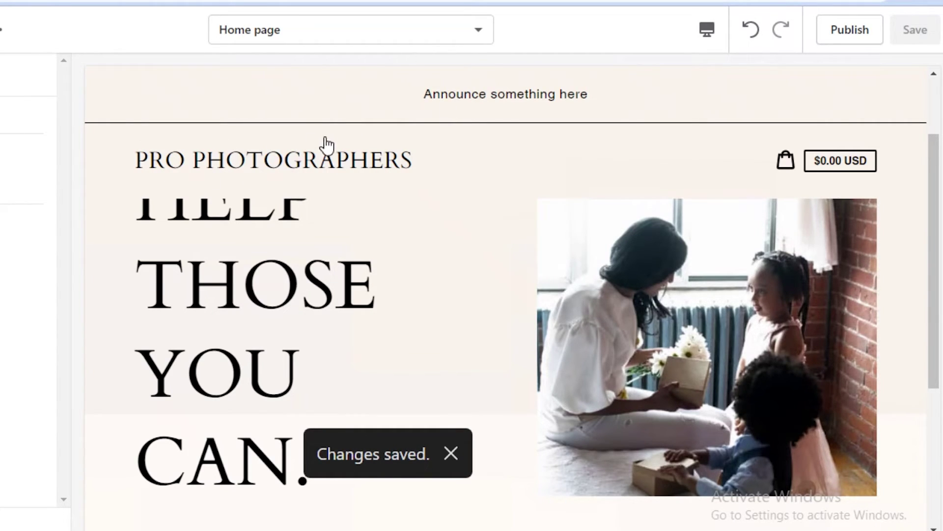
pyautogui.scroll(2, 322, 290)
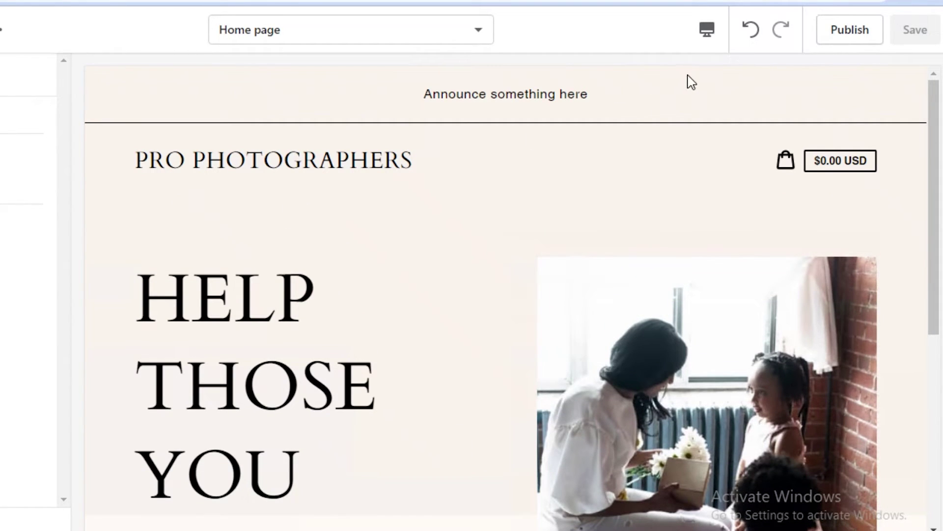
# Step: Leave the theme editor and rename the store to HOMES FOR LITTLE ONES in the store details, saving the change
pyautogui.click(16, 44)
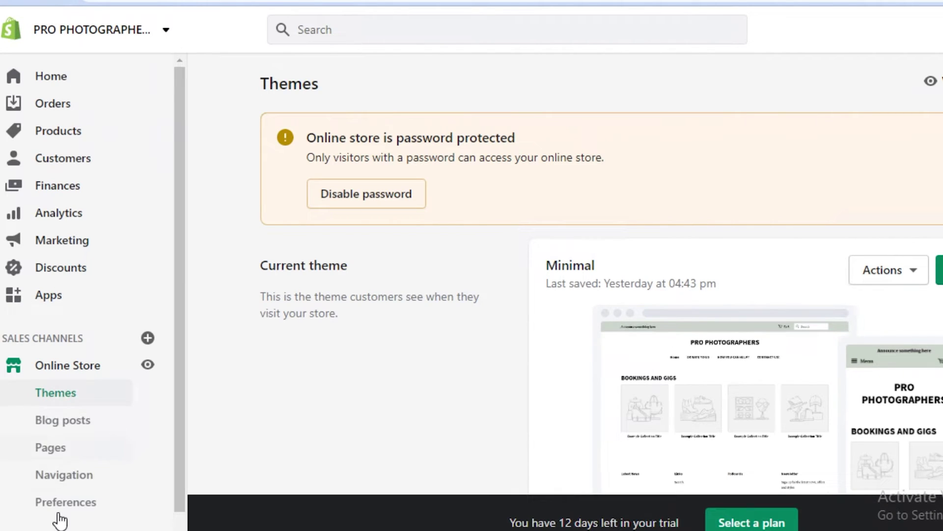
pyautogui.scroll(-1, 54, 517)
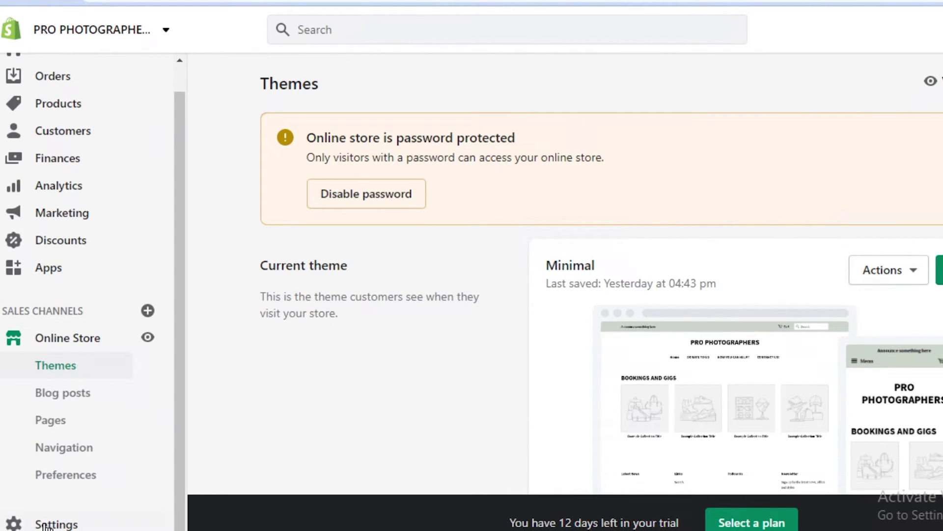
pyautogui.click(44, 525)
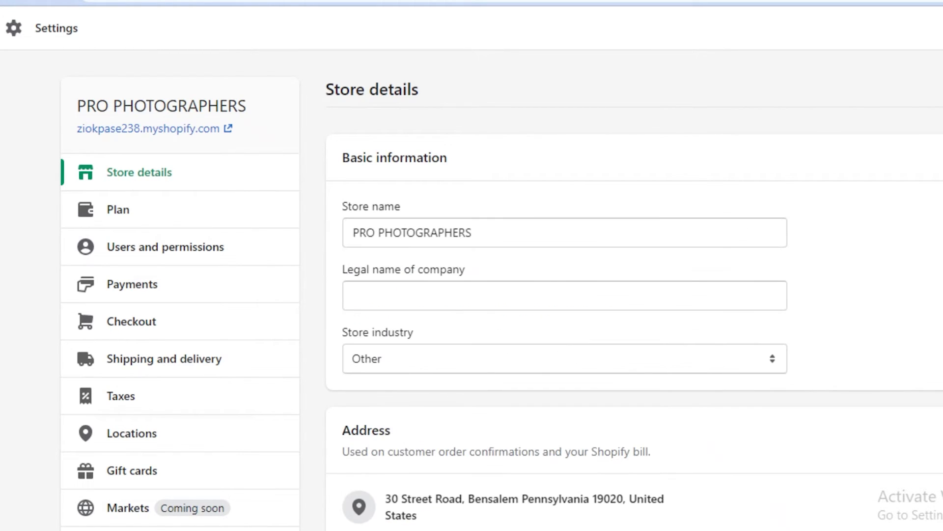
pyautogui.tripleClick(549, 231)
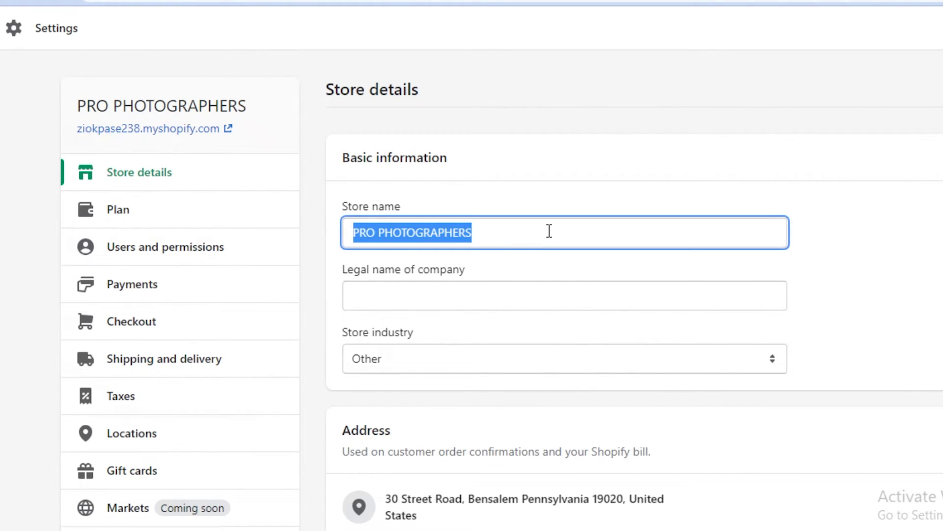
pyautogui.press('BackSpace')
pyautogui.write('HOMES FOR LITTLE ONES')
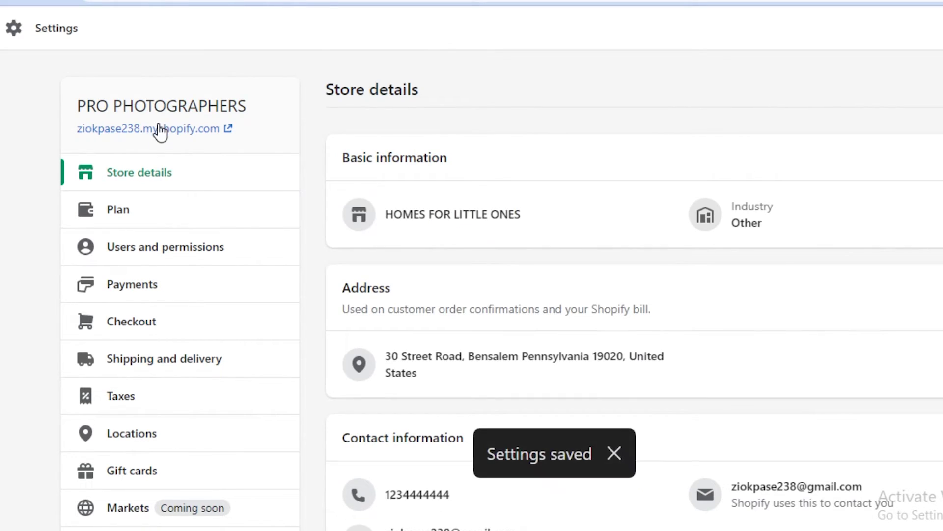
# Step: View the storefront to check the store name in its header and return to the admin
pyautogui.click(159, 129)
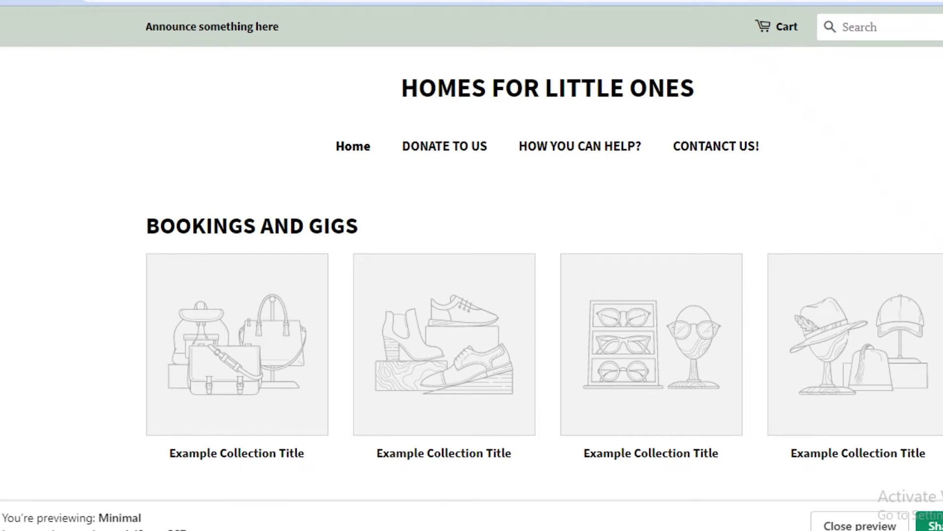
pyautogui.click(116, 2)
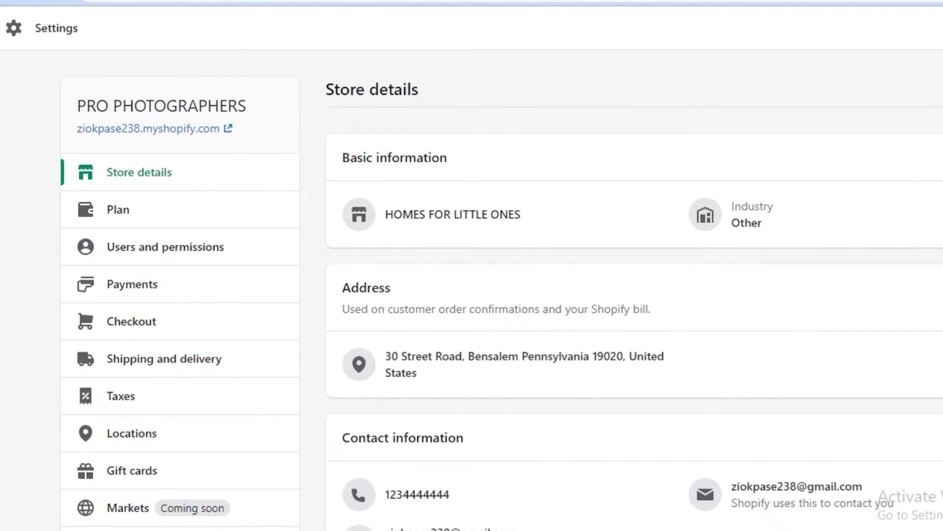
pyautogui.click(59, 1)
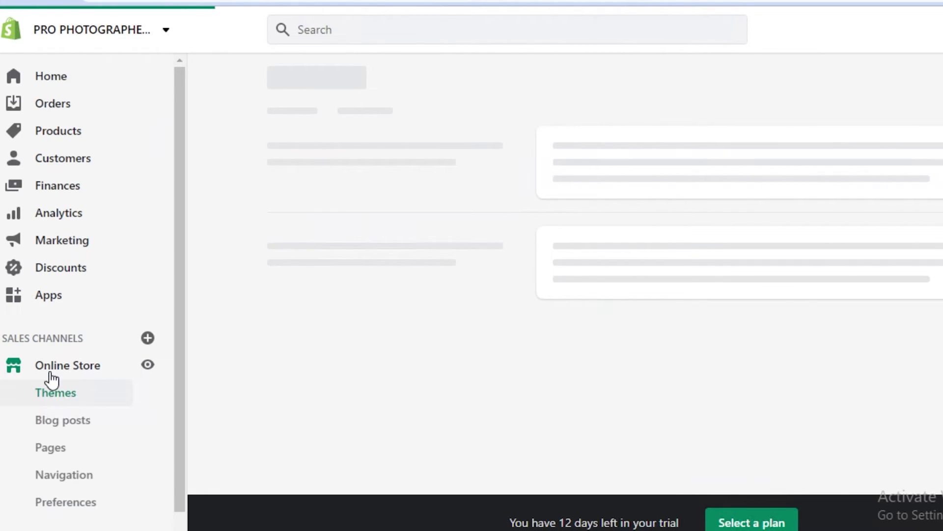
# Step: Look through the online store's themes and open a preview of the Express theme from the theme library
pyautogui.scroll(-3, 575, 284)
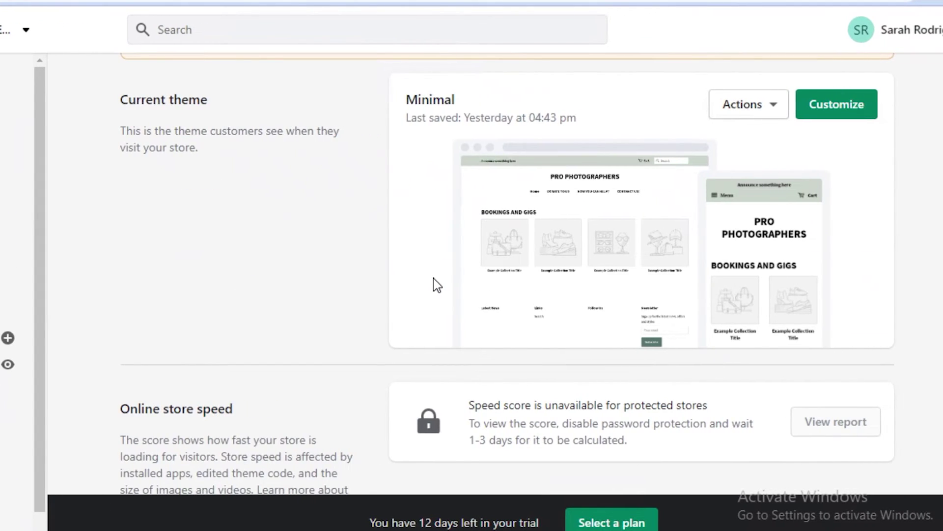
pyautogui.scroll(-4, 575, 284)
pyautogui.scroll(-3, 433, 280)
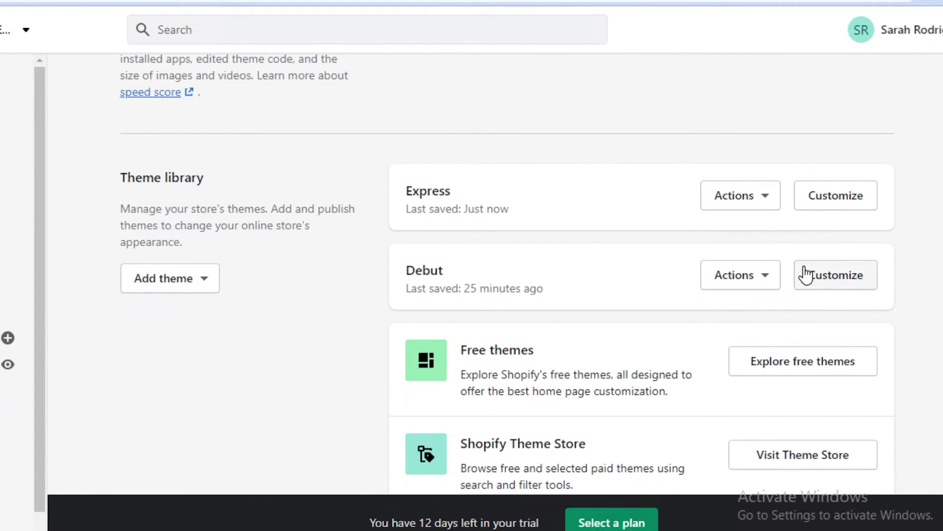
pyautogui.scroll(12, 812, 241)
pyautogui.scroll(-5, 811, 241)
pyautogui.scroll(-7, 812, 241)
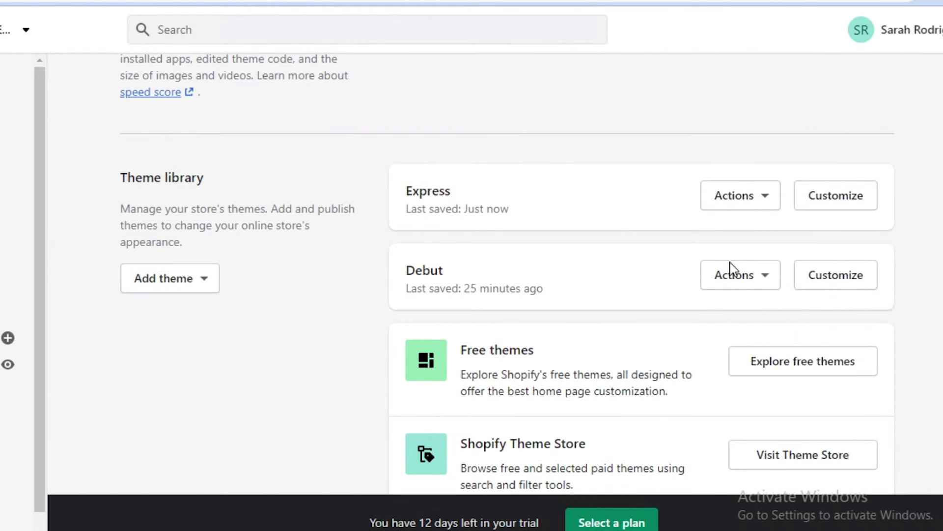
pyautogui.click(755, 193)
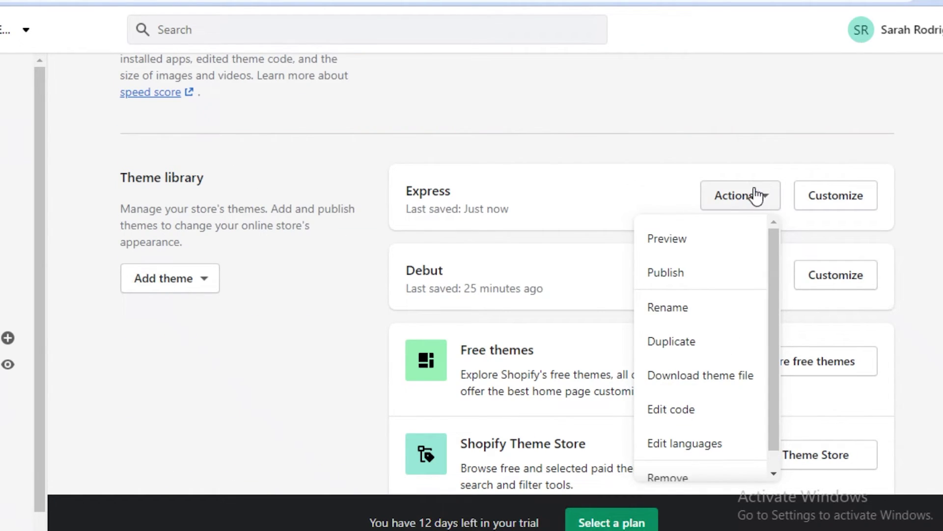
pyautogui.click(702, 247)
# Step: Examine the previewed Express home page and its cart, and close the preview
pyautogui.scroll(-5, 178, 182)
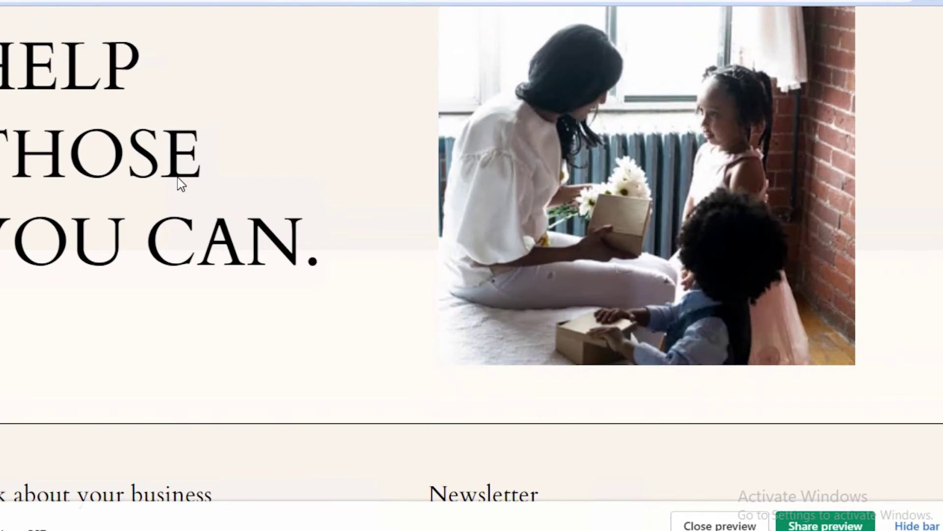
pyautogui.scroll(-2, 176, 283)
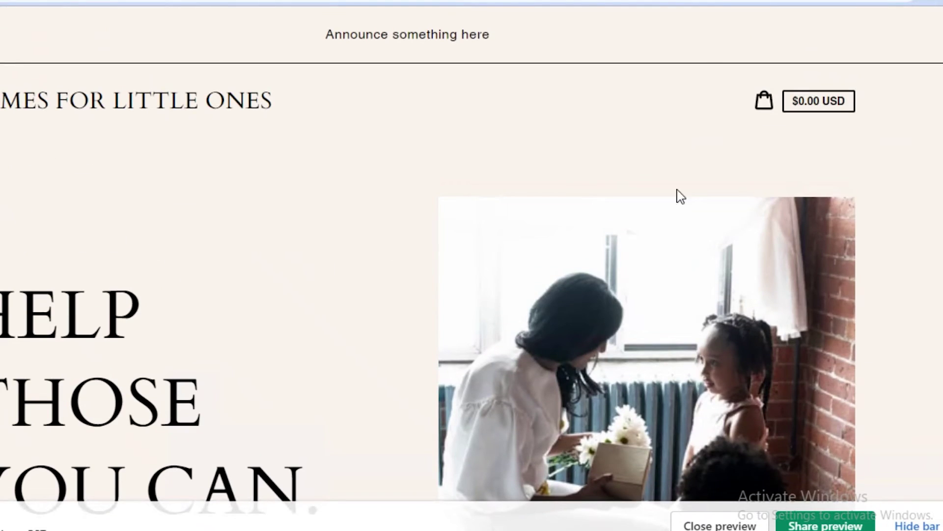
pyautogui.click(798, 110)
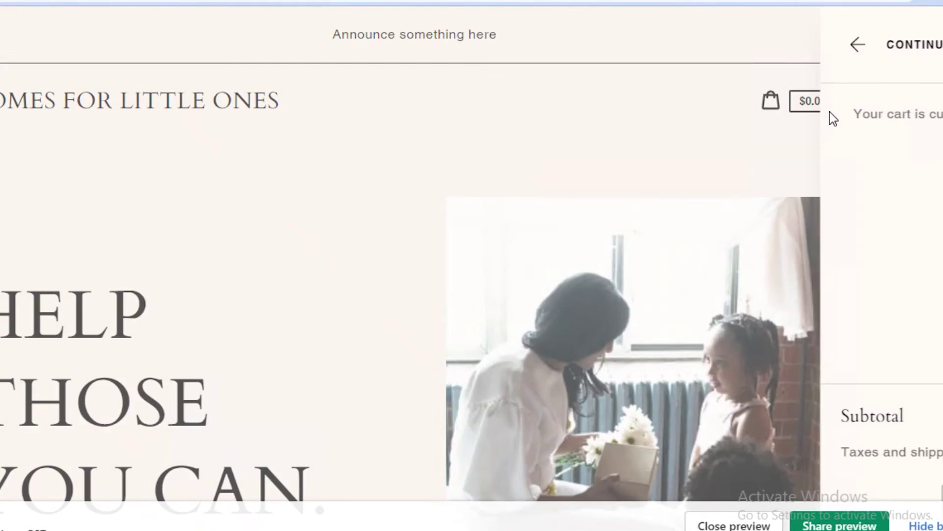
pyautogui.click(331, 177)
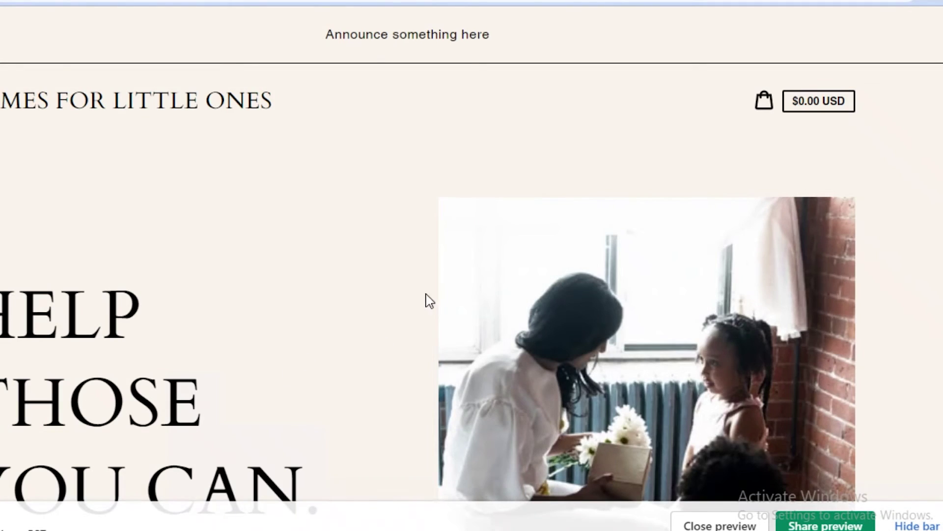
pyautogui.hotkey('ctrl', 'w')
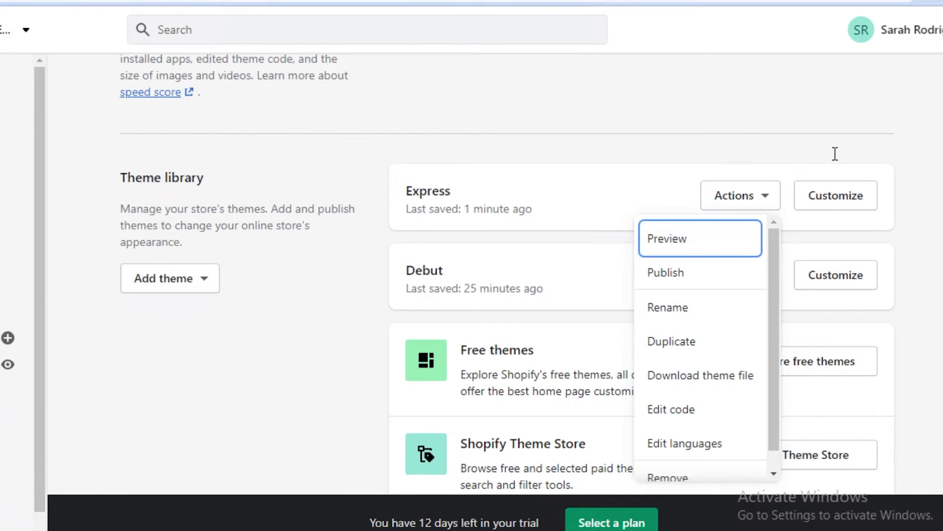
pyautogui.press('Escape')
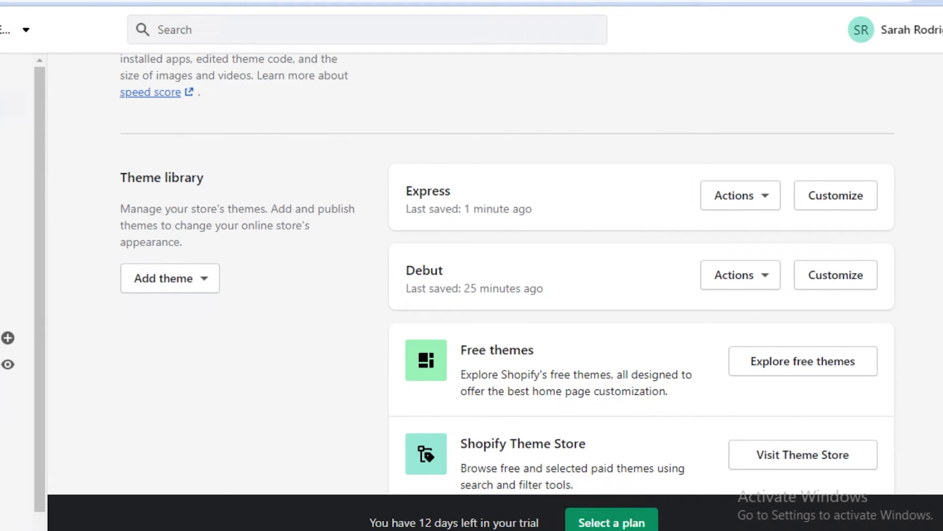
# Step: Start a new product titled TSHIRT and place the cursor in its description
pyautogui.click(261, 1)
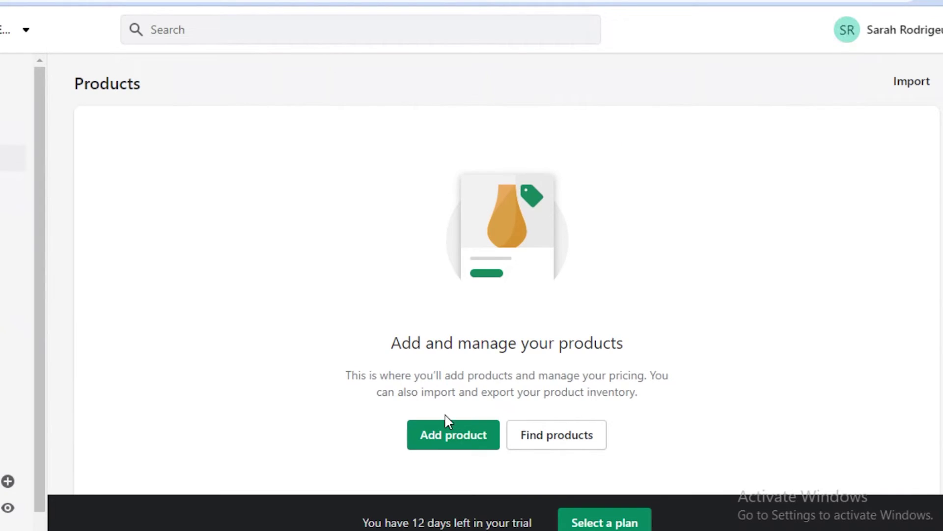
pyautogui.click(452, 444)
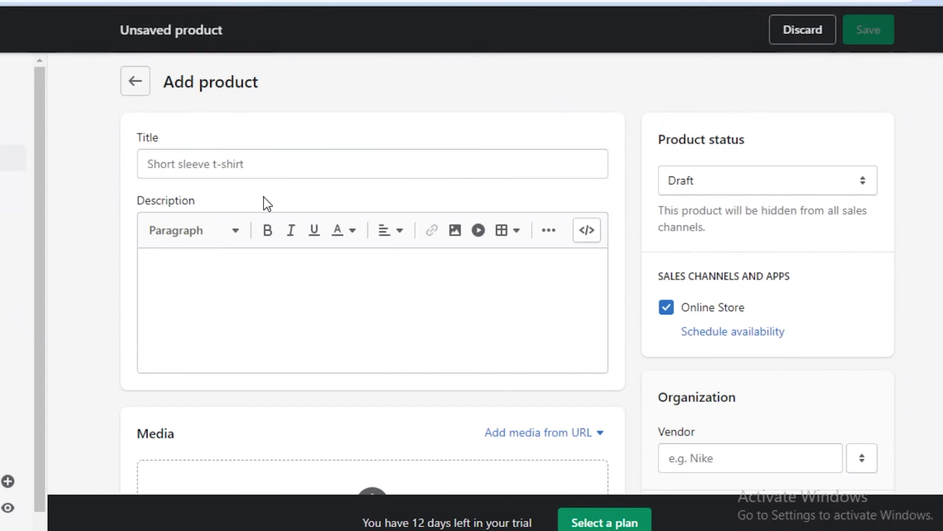
pyautogui.click(263, 164)
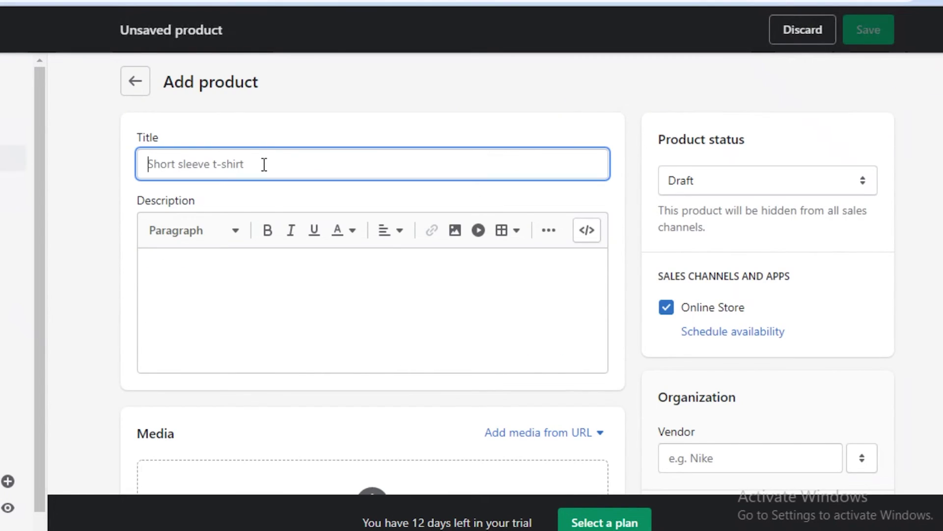
pyautogui.write('TSHIRT')
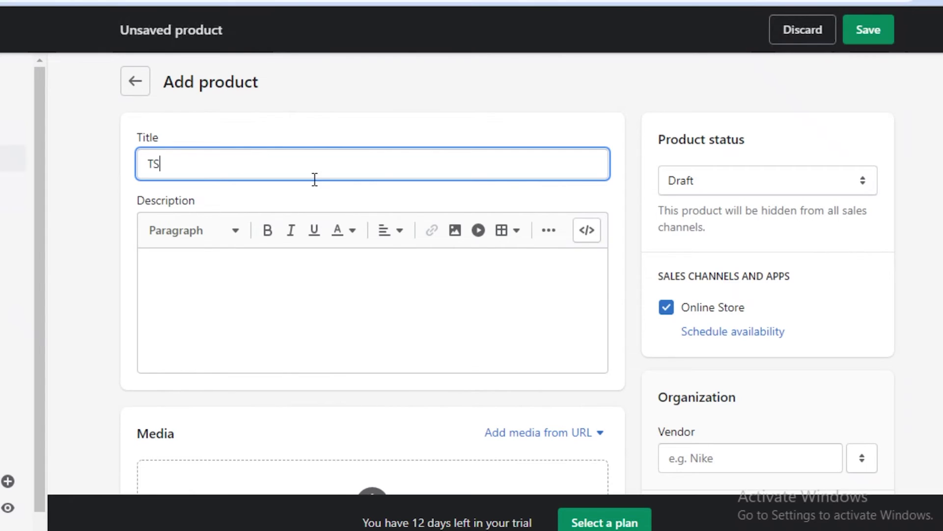
pyautogui.click(217, 282)
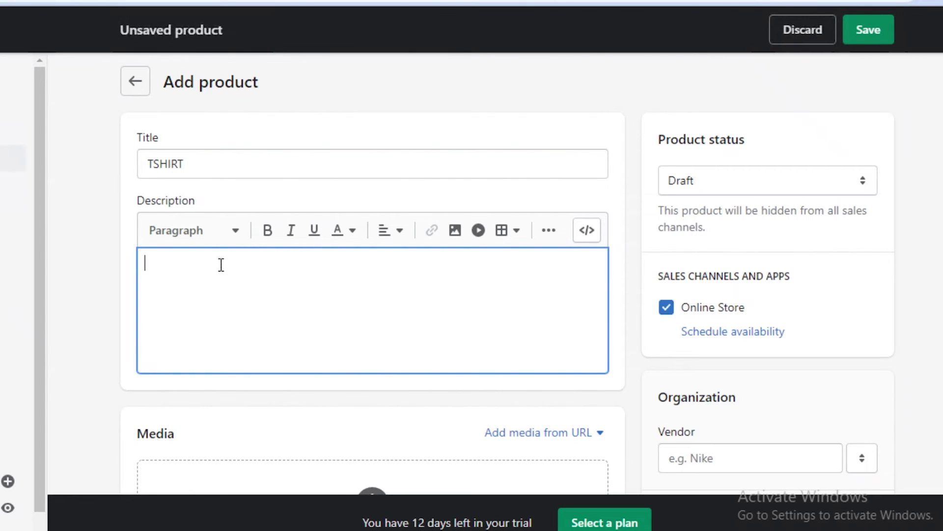
pyautogui.write('90% of prof')
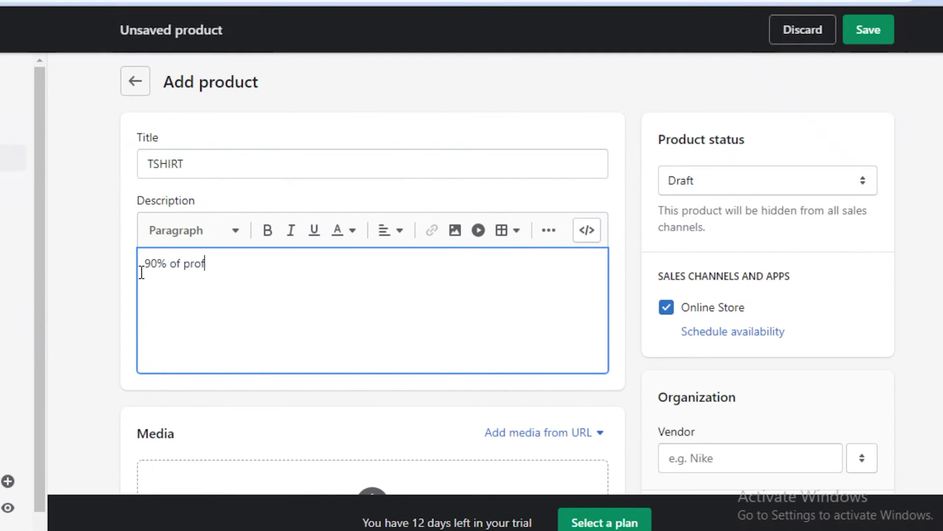
pyautogui.press('BackSpace')
pyautogui.press('BackSpace')
pyautogui.press('BackSpace')
pyautogui.press('BackSpace')
pyautogui.press('BackSpace')
pyautogui.press('BackSpace')
pyautogui.press('BackSpace')
pyautogui.press('BackSpace')
pyautogui.press('BackSpace')
pyautogui.press('BackSpace')
pyautogui.press('BackSpace')
# Step: Enter the description "100% of profits go into helping these kids out." and set the product status to Active
pyautogui.write('100% of profits go into helping these kids out.')
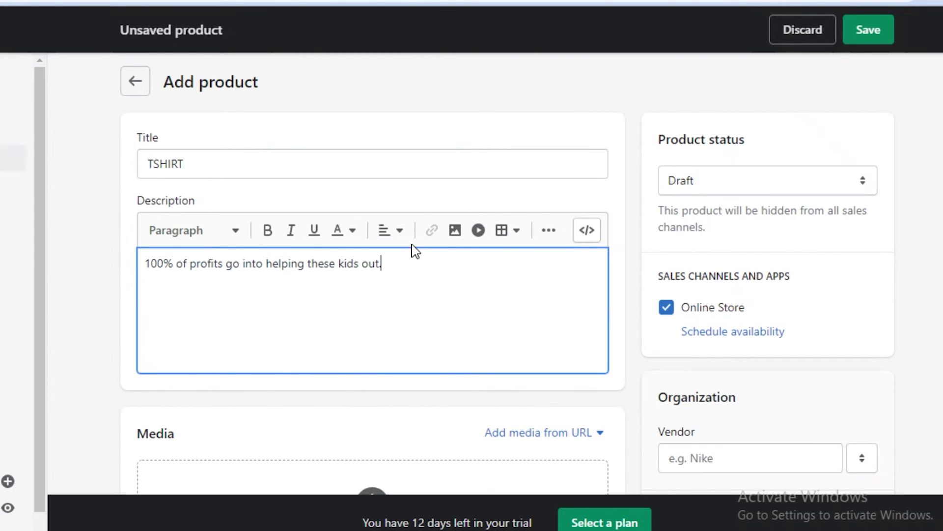
pyautogui.click(783, 183)
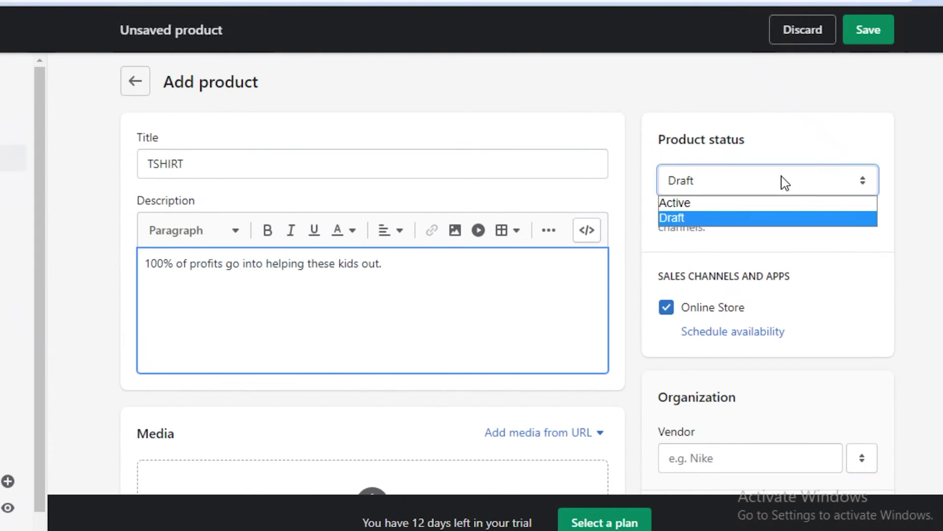
pyautogui.click(717, 210)
# Step: Set the product's price to $10.00 and save the product
pyautogui.scroll(-5, 261, 337)
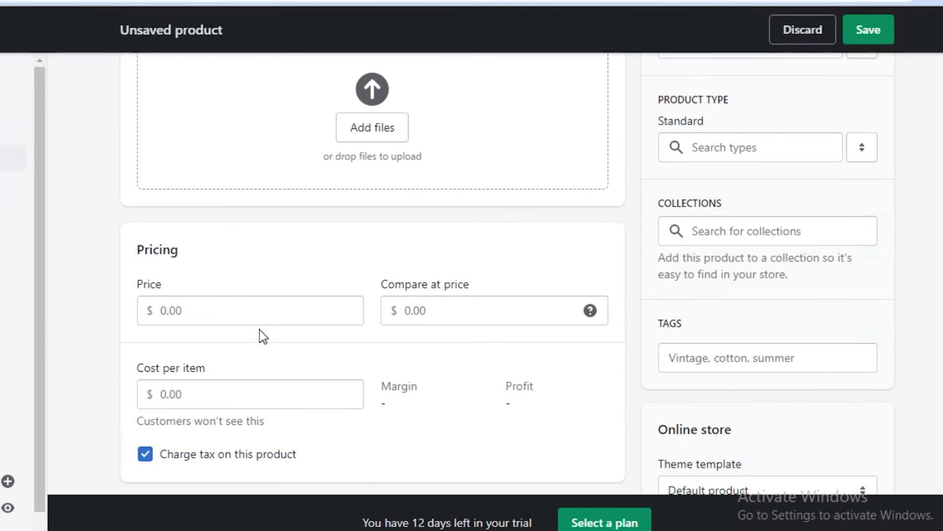
pyautogui.click(249, 309)
pyautogui.write('10')
pyautogui.click(329, 233)
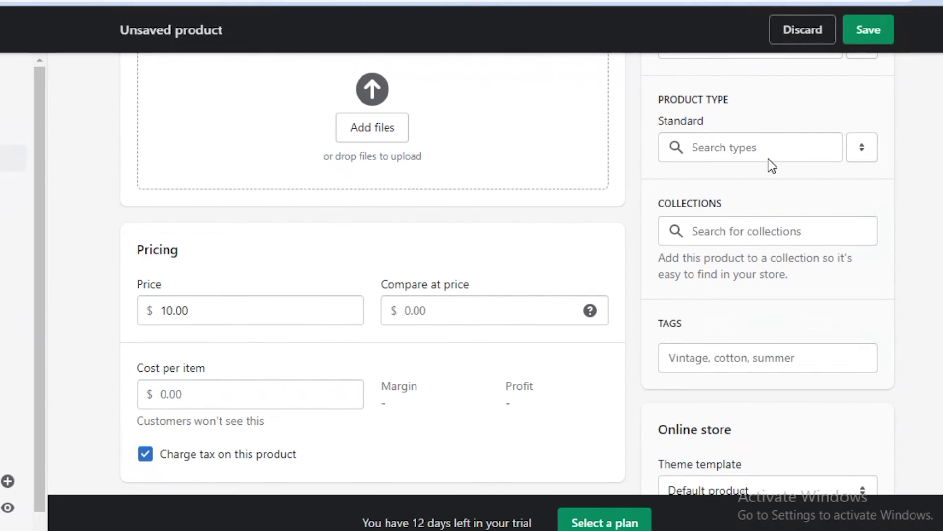
pyautogui.scroll(-2, 868, 33)
pyautogui.click(868, 33)
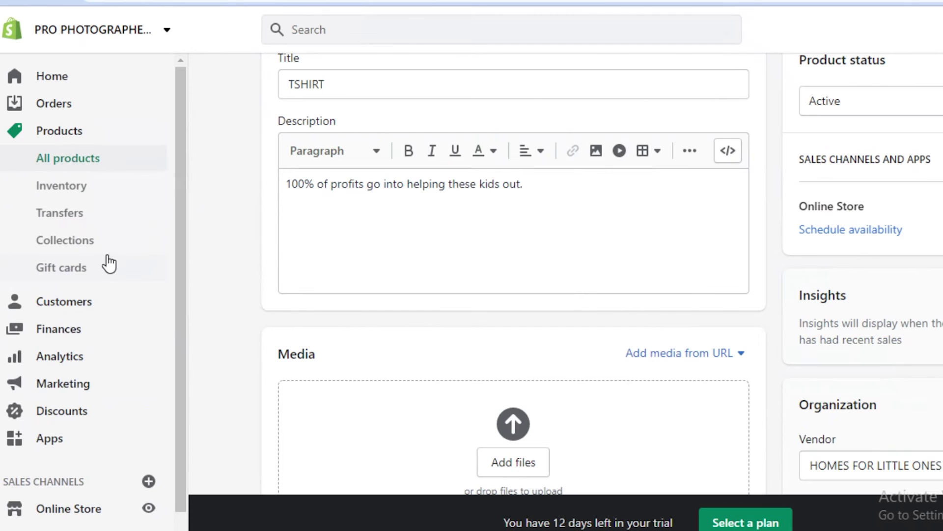
# Step: Publish the Express theme from the online store's theme library
pyautogui.click(13, 514)
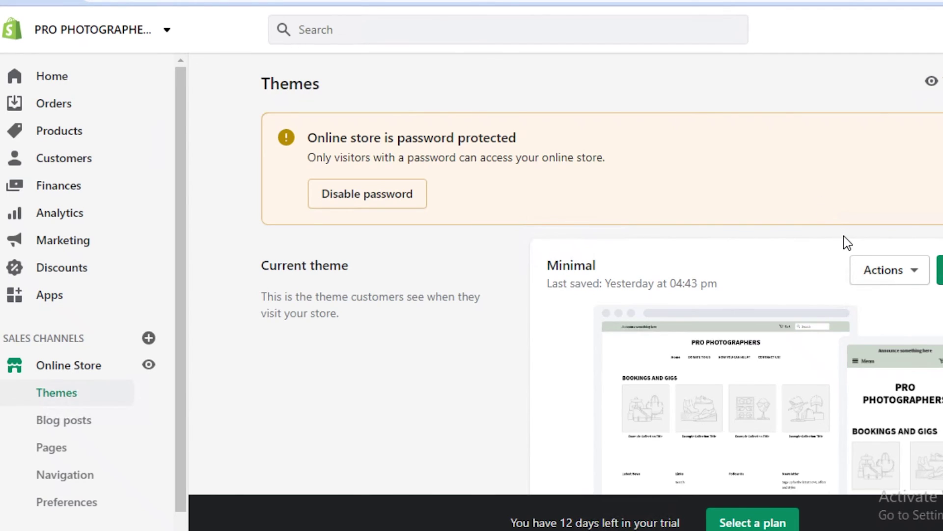
pyautogui.scroll(-10, 835, 216)
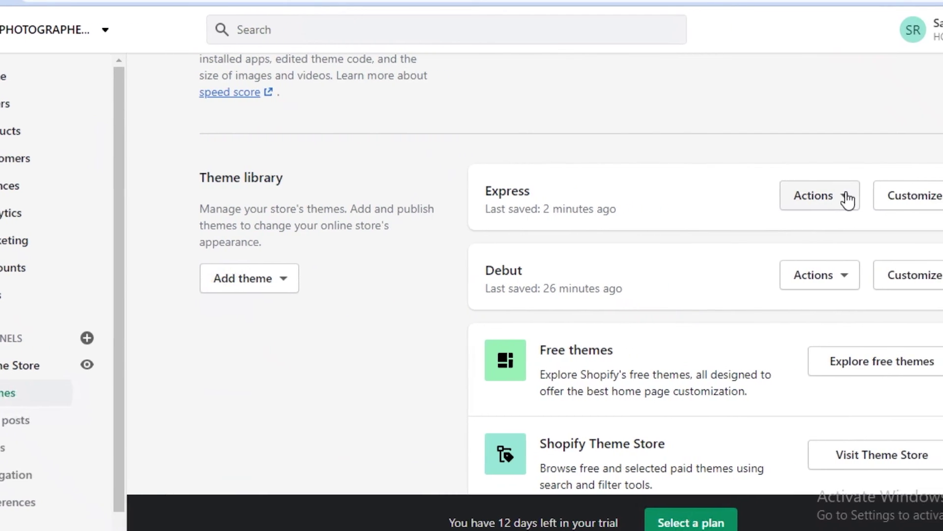
pyautogui.click(904, 195)
pyautogui.scroll(2, 813, 165)
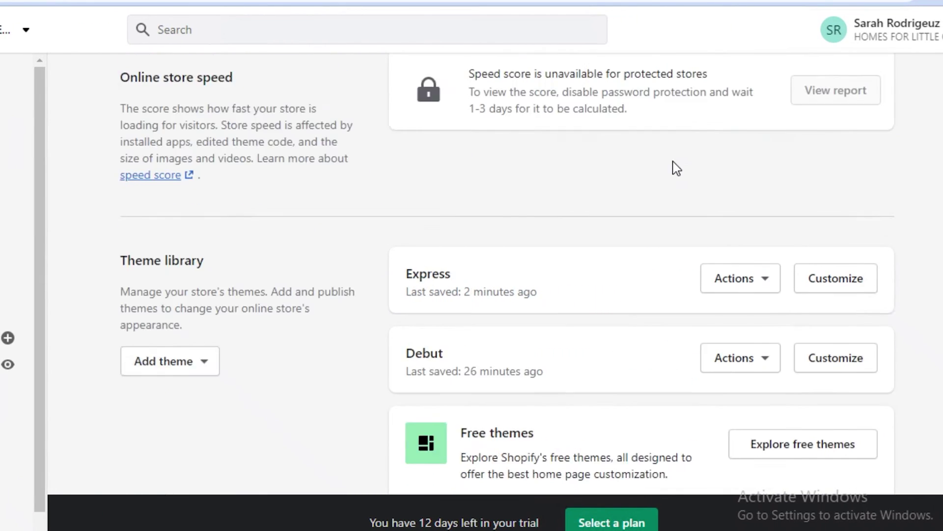
pyautogui.scroll(2, 677, 168)
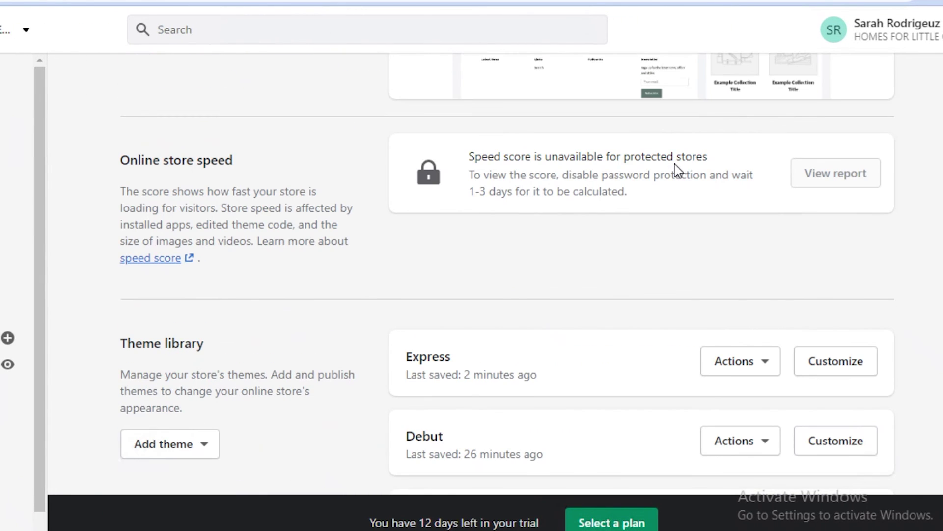
pyautogui.scroll(-2, 676, 164)
pyautogui.click(768, 284)
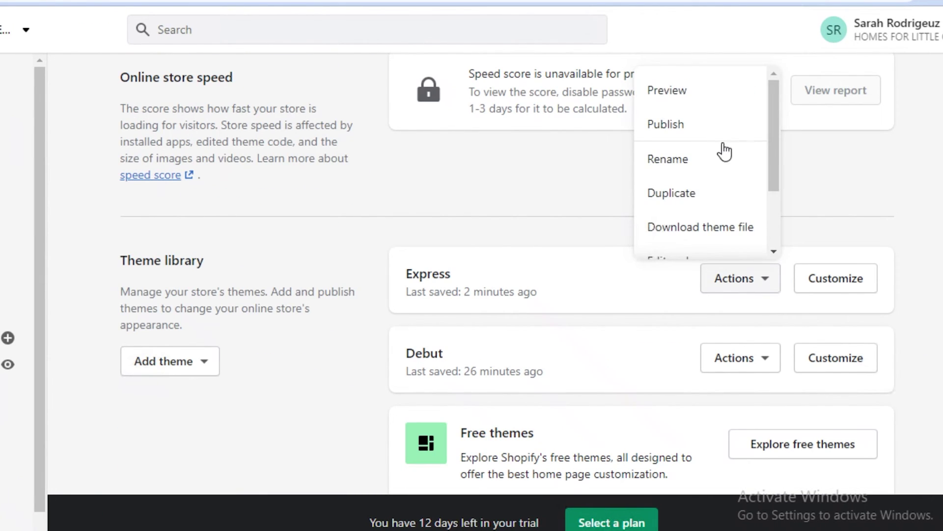
pyautogui.click(681, 125)
pyautogui.click(624, 475)
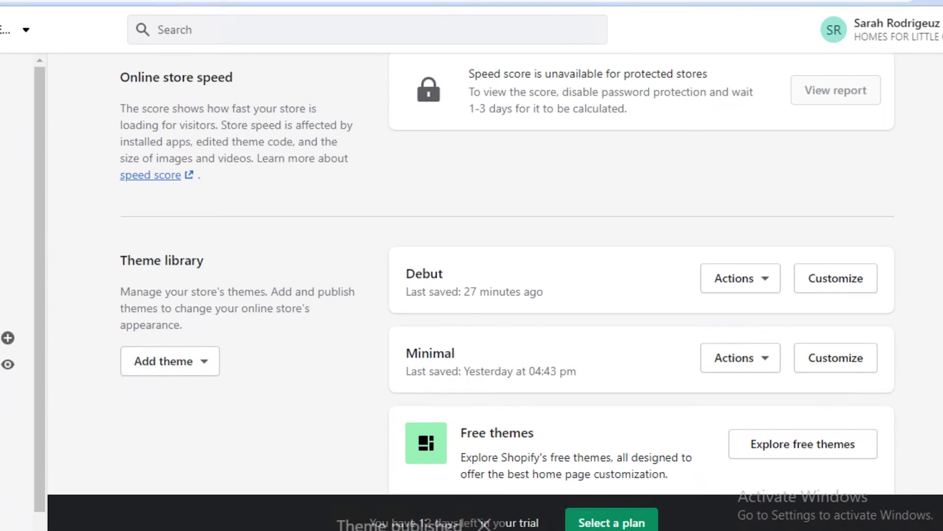
# Step: Look over the published theme on the themes page and return to the admin home page
pyautogui.scroll(5, 824, 229)
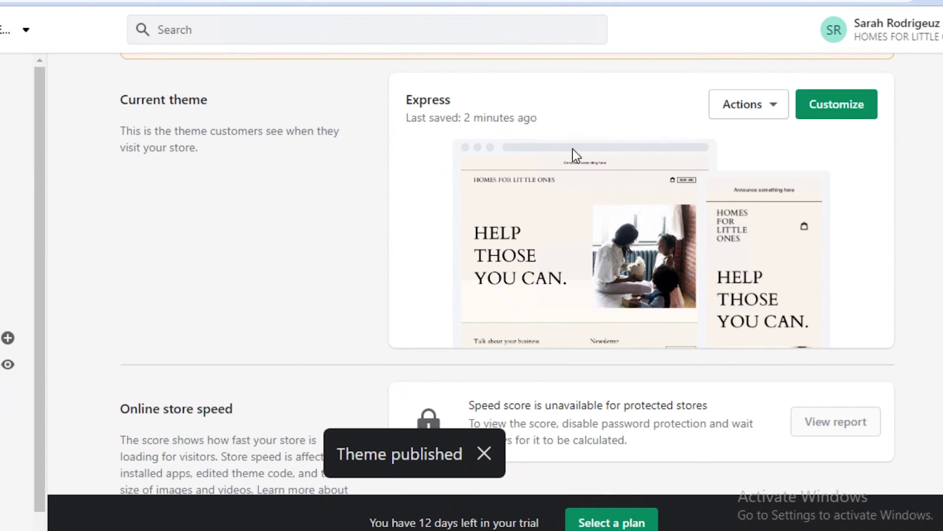
pyautogui.scroll(1, 552, 180)
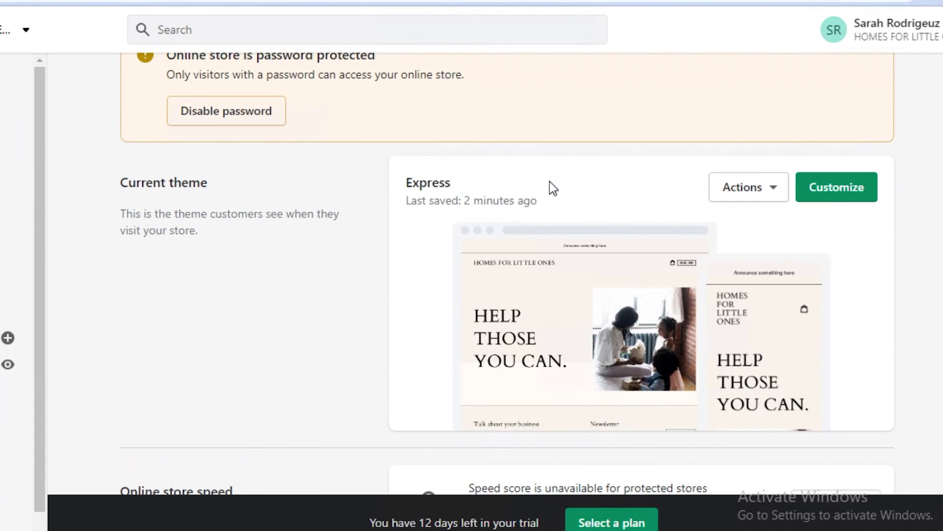
pyautogui.scroll(-4, 561, 196)
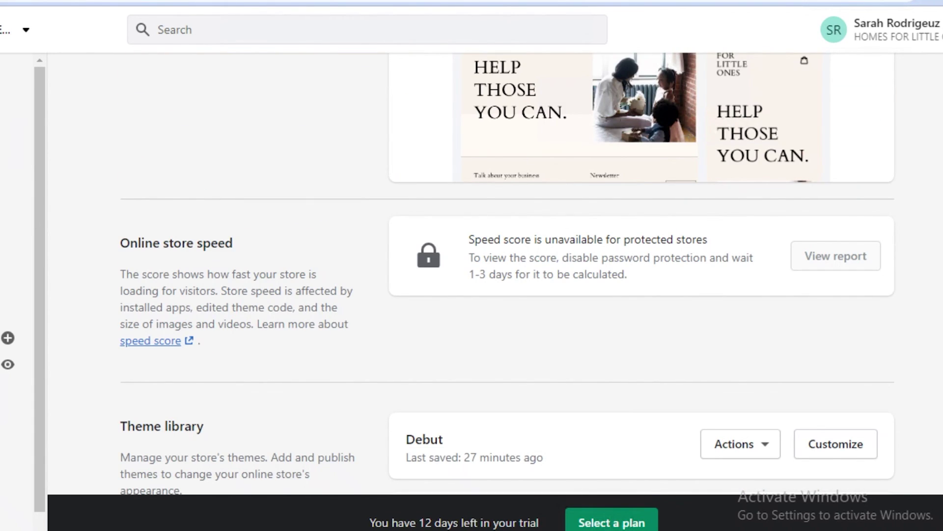
pyautogui.scroll(-1, 19, 295)
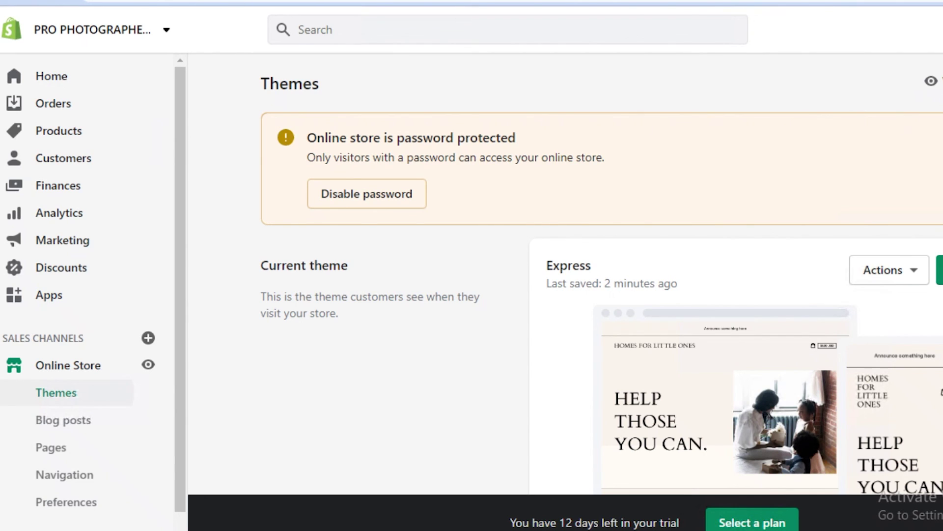
pyautogui.click(52, 82)
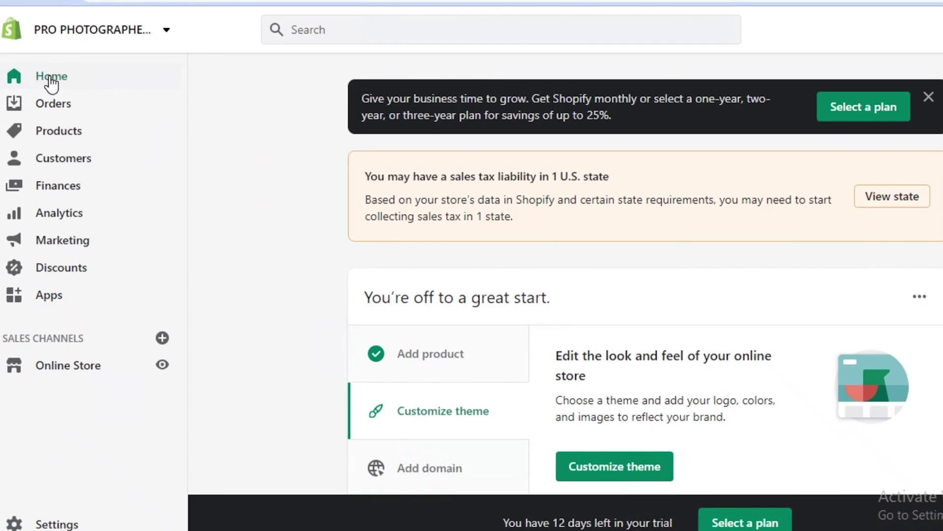